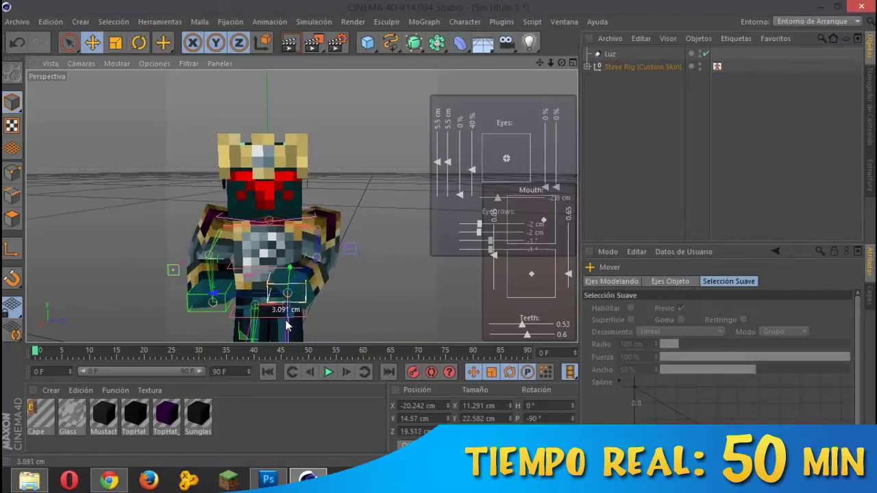
Lower the rig's eyebrow angle and pull the small foot controller down.
{"action": "left_click", "coordinate": [717, 66]}
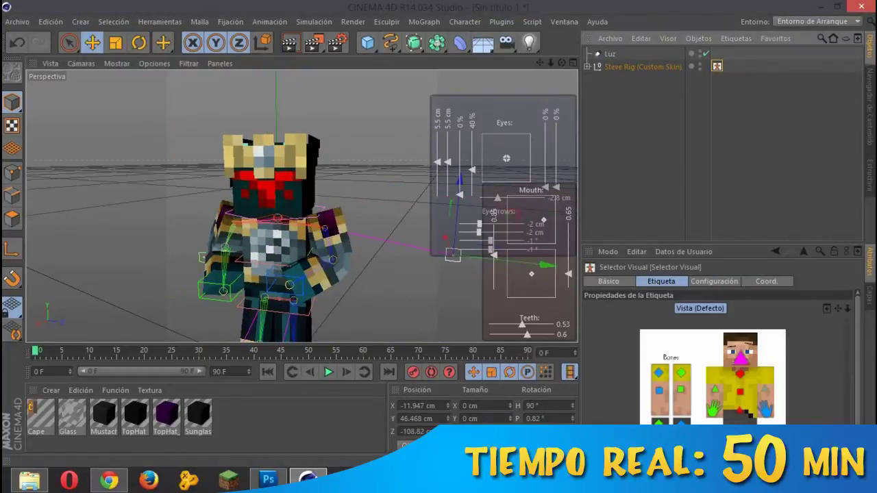
{"action": "left_click_drag", "start_coordinate": [442, 229], "coordinate": [471, 253]}
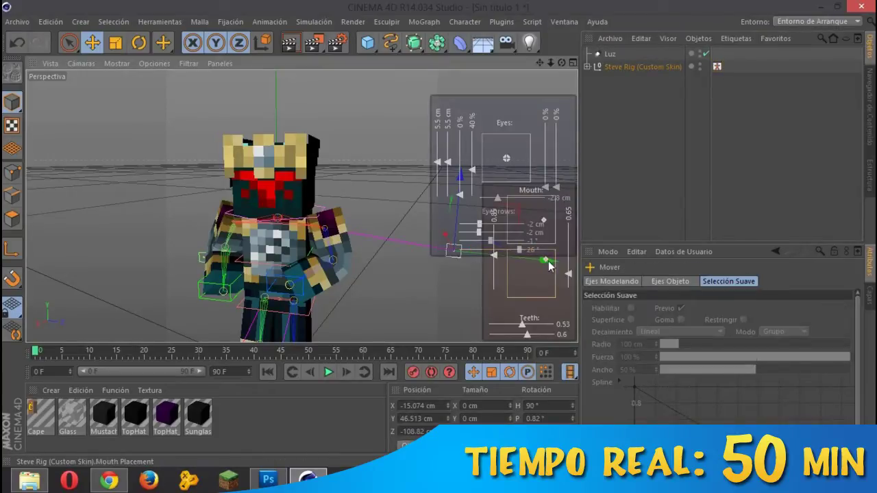
{"action": "left_click_drag", "start_coordinate": [546, 262], "coordinate": [485, 214]}
{"action": "left_click", "coordinate": [218, 318]}
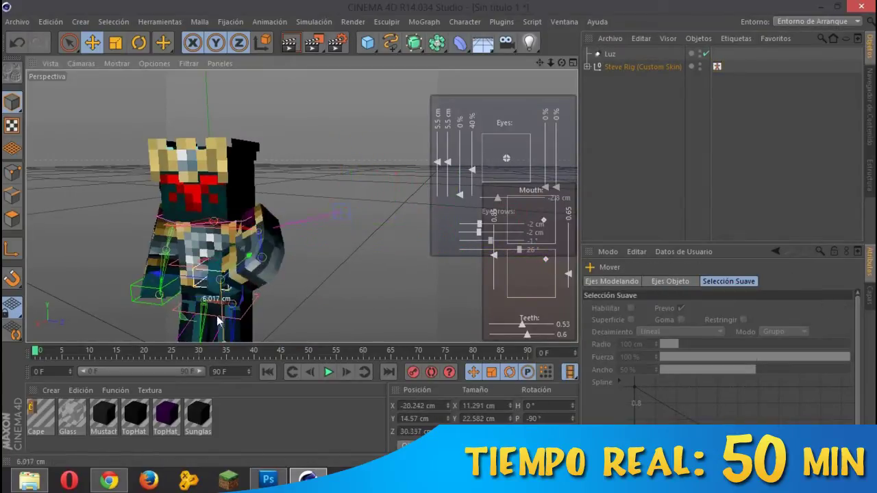
{"action": "left_click", "coordinate": [338, 204]}
{"action": "left_click_drag", "start_coordinate": [336, 138], "coordinate": [334, 235]}
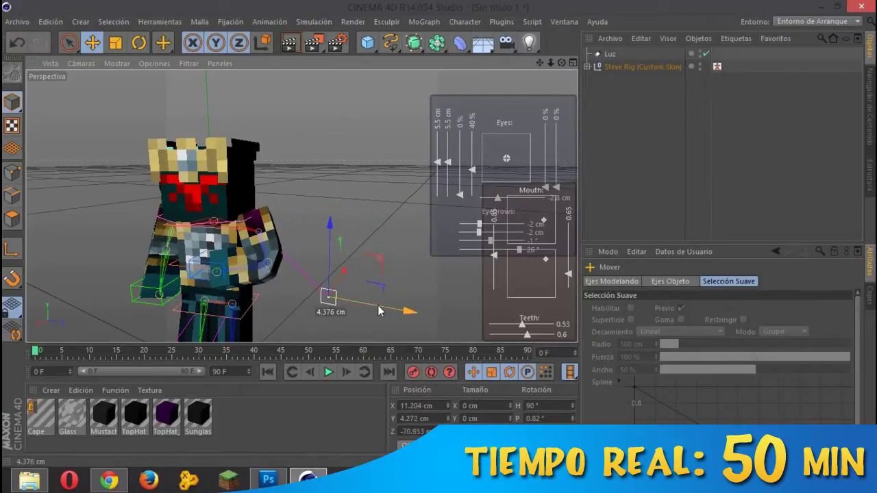
{"action": "left_click_drag", "start_coordinate": [381, 310], "coordinate": [452, 311]}
Pull the left leg controller down and move the arm controller out to the right.
{"action": "left_click", "coordinate": [248, 283]}
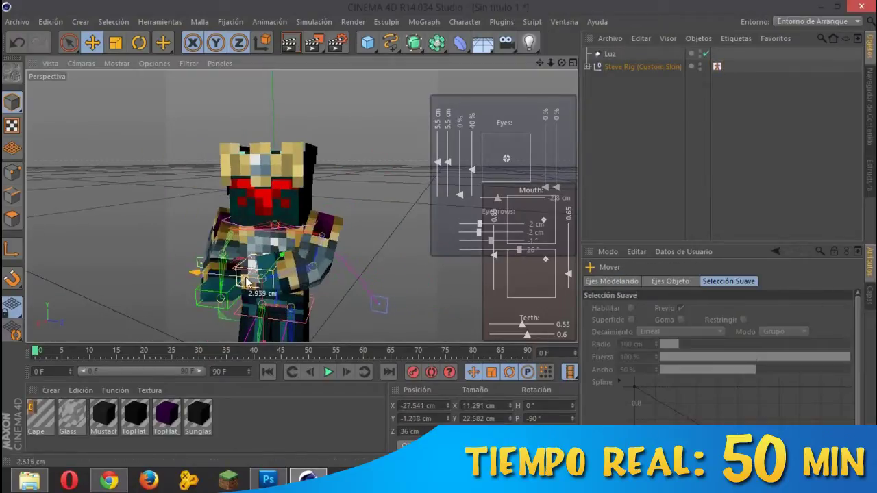
{"action": "left_click_drag", "start_coordinate": [559, 60], "coordinate": [438, 234]}
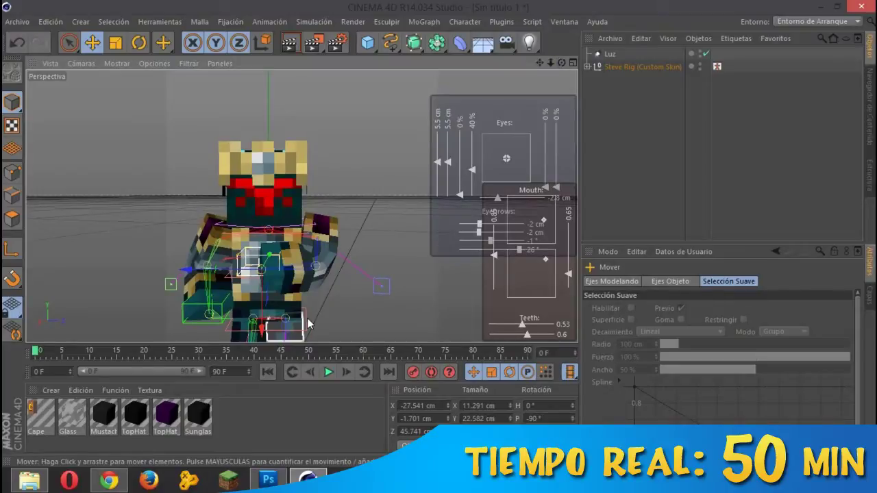
{"action": "left_click", "coordinate": [198, 276]}
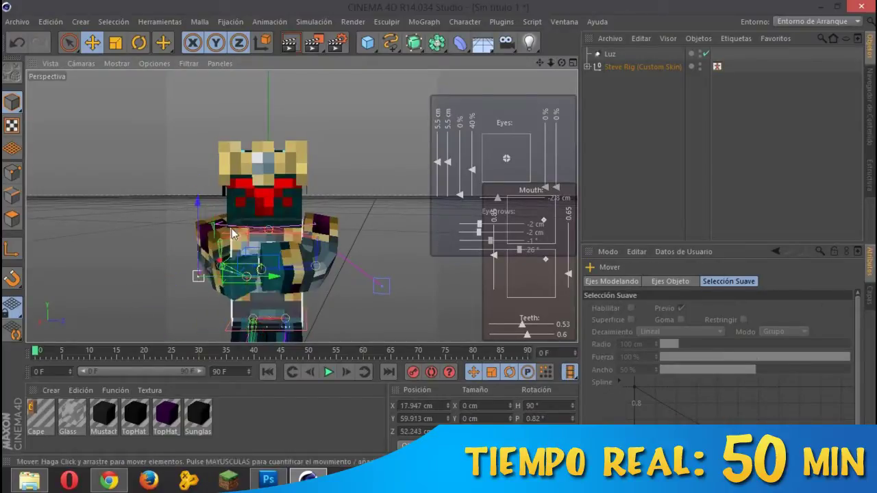
{"action": "left_click", "coordinate": [258, 268]}
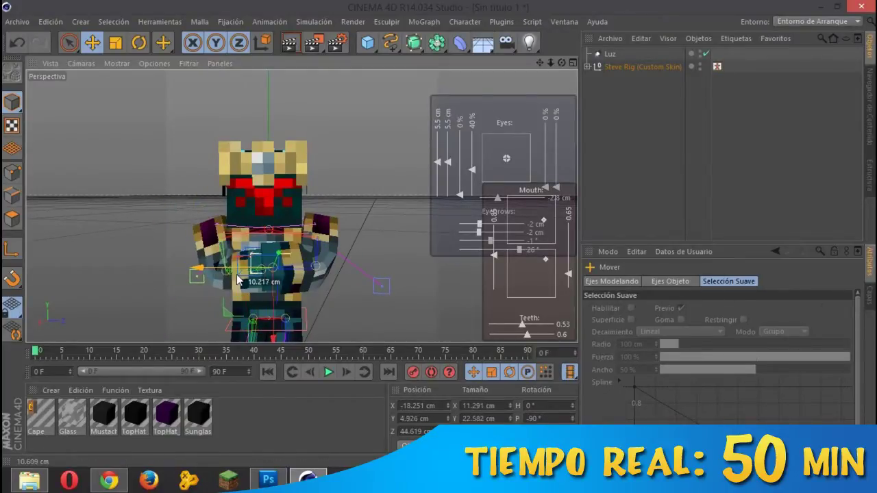
{"action": "left_click_drag", "start_coordinate": [571, 103], "coordinate": [439, 233]}
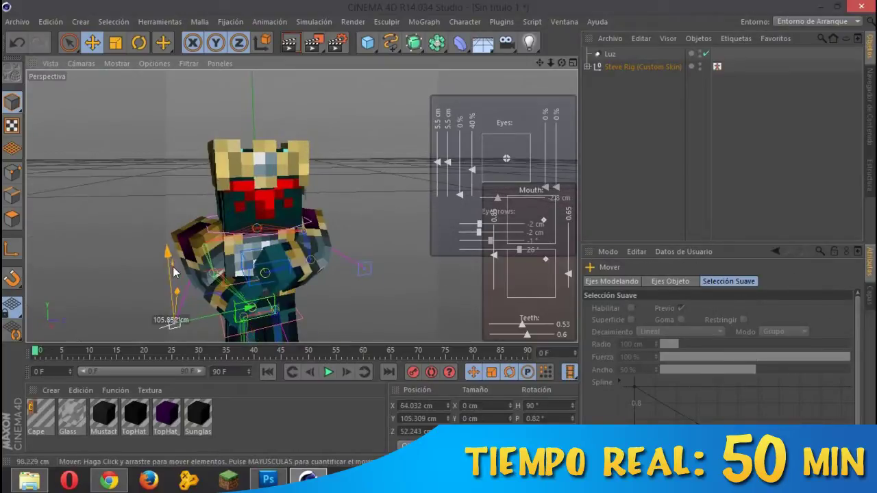
{"action": "left_click_drag", "start_coordinate": [173, 302], "coordinate": [162, 333]}
{"action": "mouse_move", "coordinate": [322, 271]}
{"action": "left_mouse_down"}
{"action": "mouse_move", "coordinate": [357, 288]}
{"action": "mouse_move", "coordinate": [400, 195]}
{"action": "left_mouse_up"}
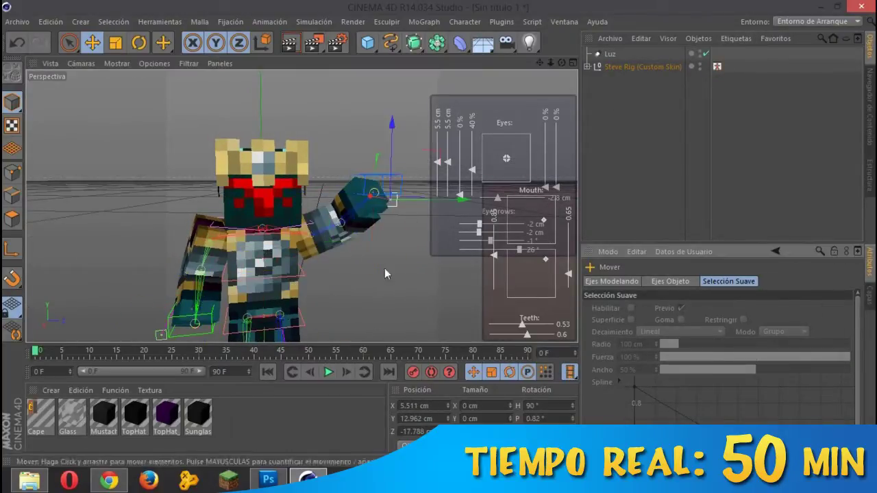
Curl the middle finger almost closed, fold the ring finger fully in, and half-fold the thumb.
{"action": "left_click", "coordinate": [356, 195]}
{"action": "left_click", "coordinate": [635, 319]}
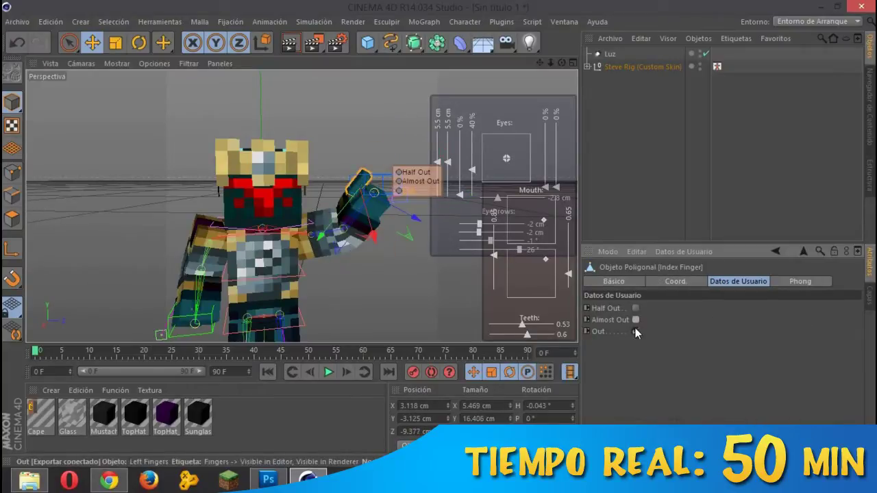
{"action": "left_click_drag", "start_coordinate": [381, 198], "coordinate": [425, 198]}
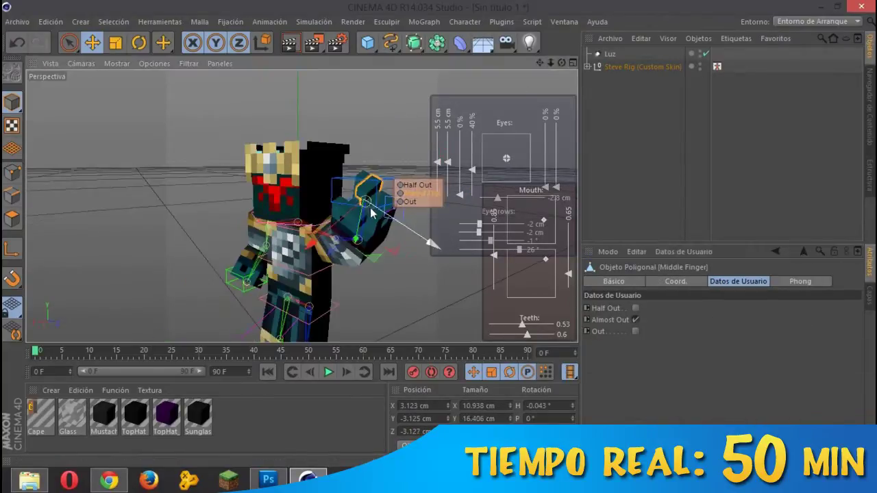
{"action": "left_click", "coordinate": [635, 330]}
{"action": "left_click", "coordinate": [361, 198]}
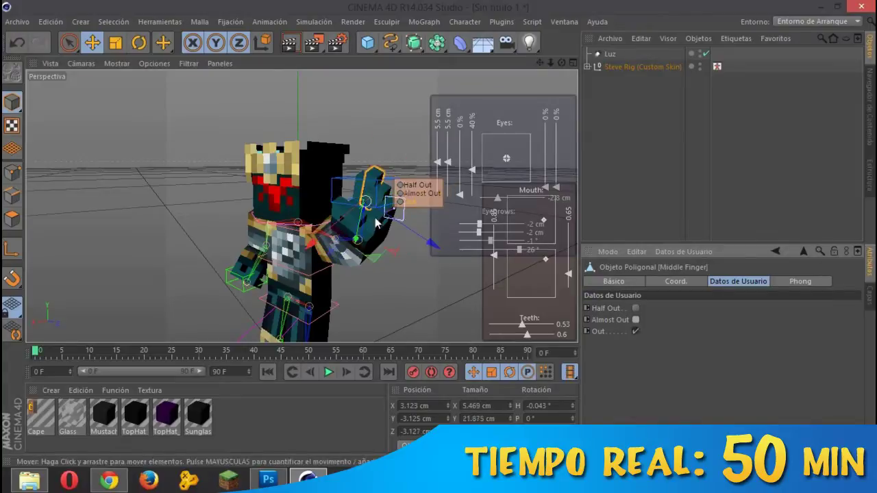
{"action": "left_click", "coordinate": [624, 308]}
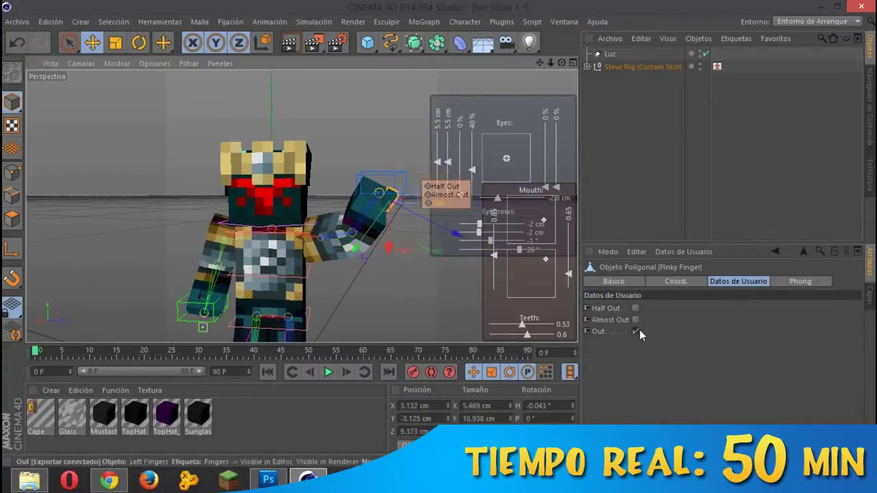
Select the whole Steve Rig, then its hand IK controller.
{"action": "left_click", "coordinate": [697, 160]}
{"action": "left_click", "coordinate": [524, 104]}
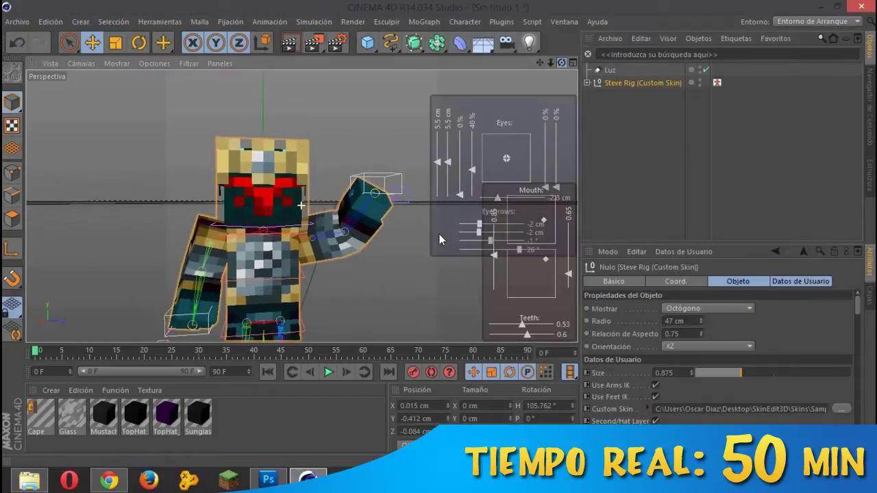
{"action": "left_click_drag", "start_coordinate": [438, 233], "coordinate": [441, 241]}
{"action": "left_click", "coordinate": [376, 196]}
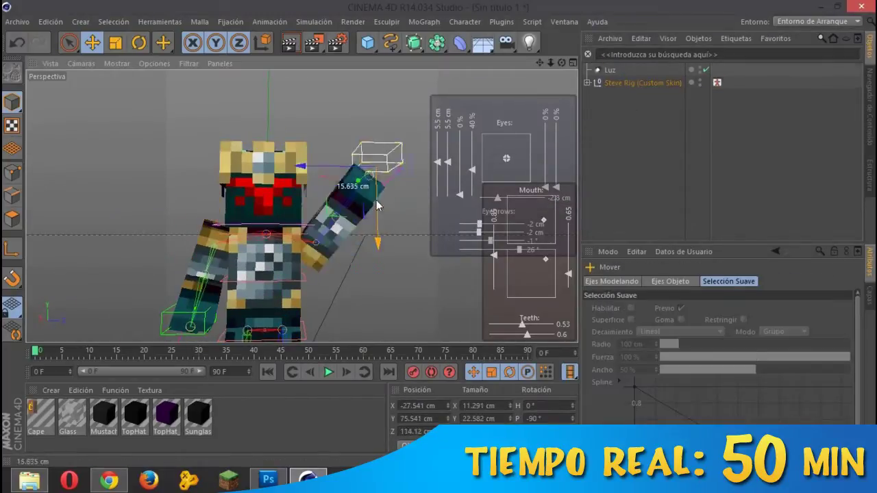
Drag the hand IK controller upward along Y to lift the hand higher.
{"action": "left_click_drag", "start_coordinate": [401, 186], "coordinate": [395, 163]}
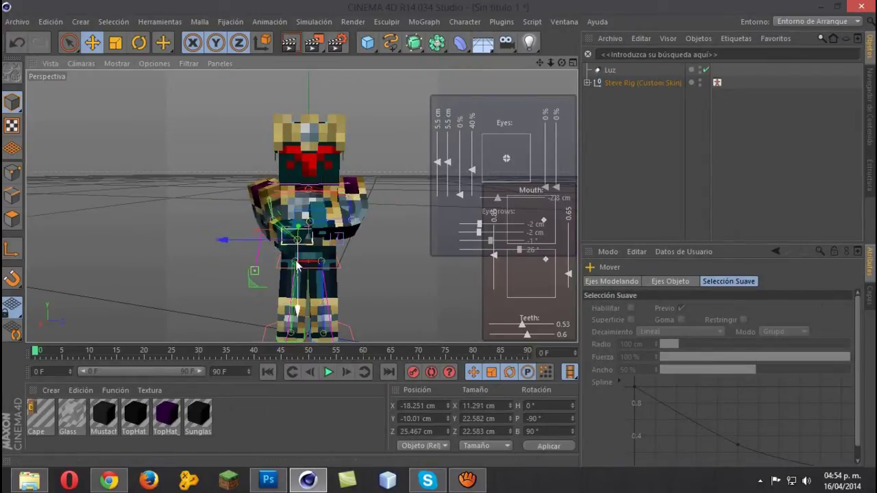
{"action": "left_click_drag", "start_coordinate": [254, 270], "coordinate": [250, 218]}
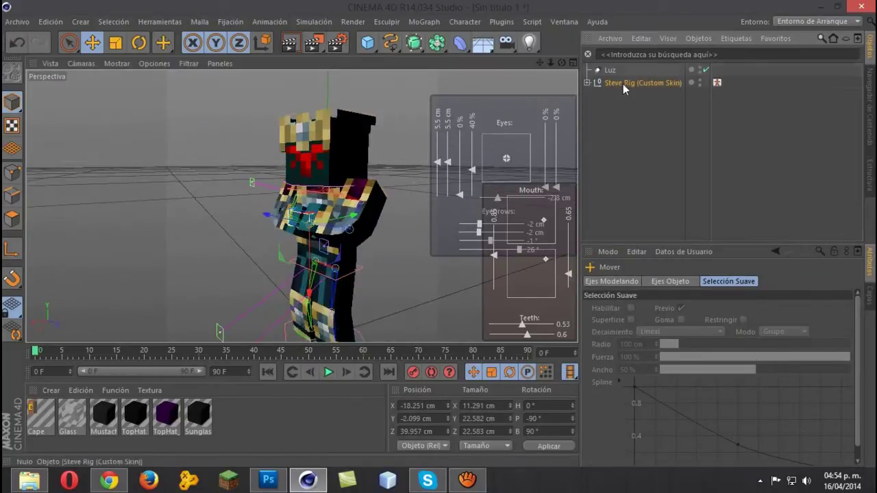
Tilt the character's head sideways, then select the Luz light to move and rotate it.
{"action": "left_click_drag", "start_coordinate": [301, 185], "coordinate": [313, 170]}
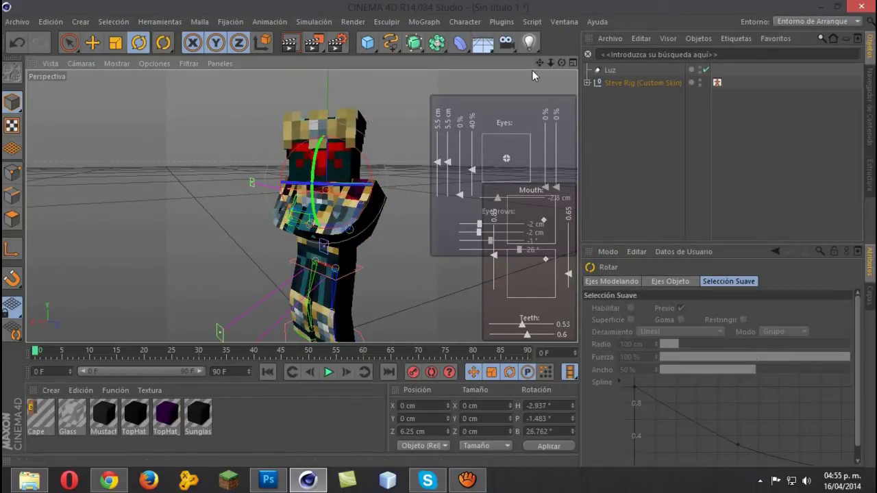
{"action": "left_click_drag", "start_coordinate": [550, 63], "coordinate": [520, 75]}
{"action": "key", "text": "e"}
{"action": "left_click", "coordinate": [217, 101]}
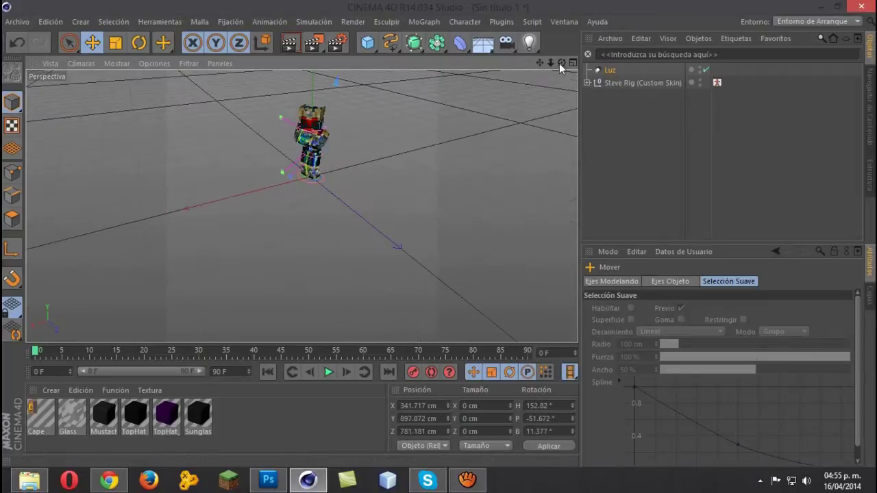
{"action": "key", "text": "r"}
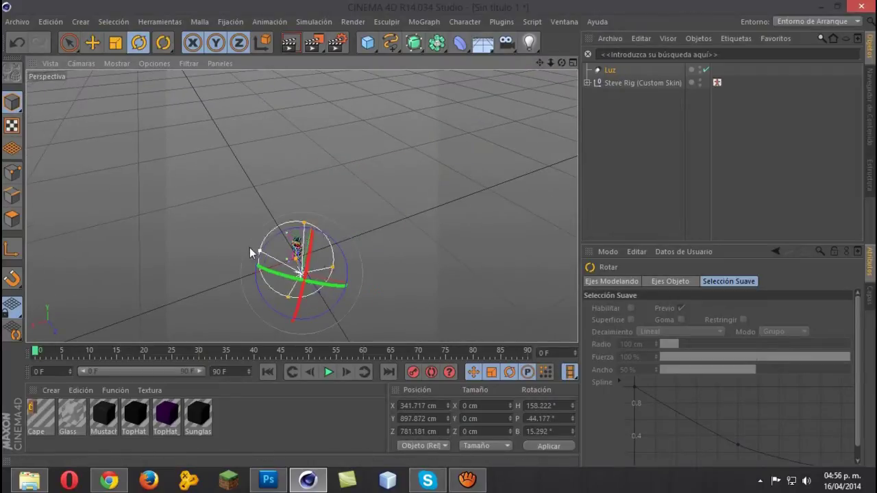
{"action": "left_click_drag", "start_coordinate": [250, 253], "coordinate": [439, 233]}
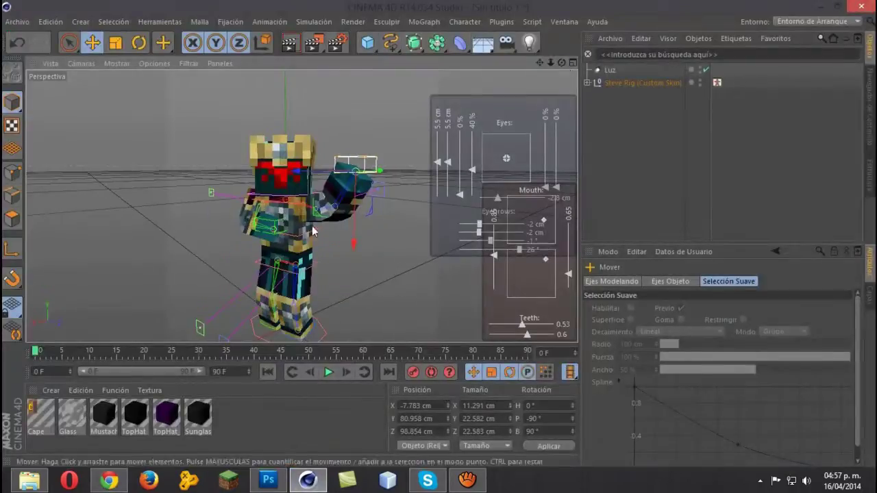
Check Render Settings, raise the fist up and left, and preview-render with Ctrl+R.
{"action": "left_click", "coordinate": [334, 45]}
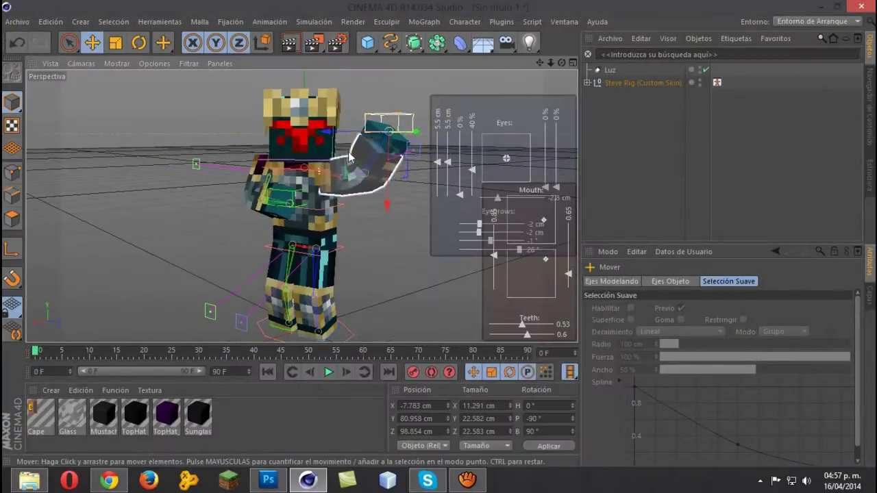
{"action": "left_click", "coordinate": [717, 82]}
{"action": "left_click", "coordinate": [718, 391]}
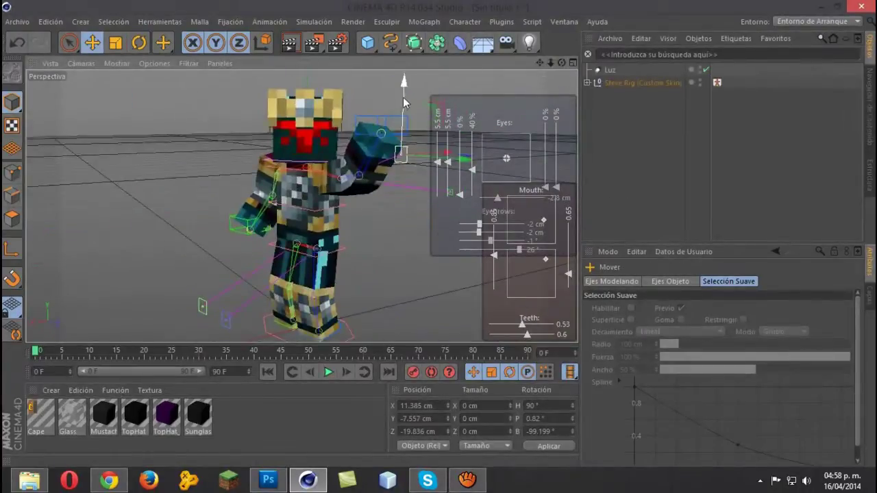
{"action": "left_click_drag", "start_coordinate": [403, 96], "coordinate": [335, 83]}
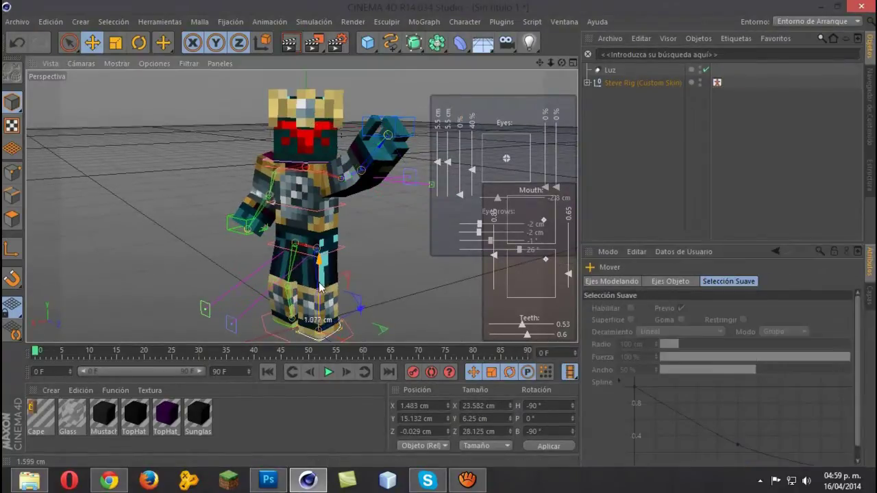
{"action": "key", "text": "ctrl+r"}
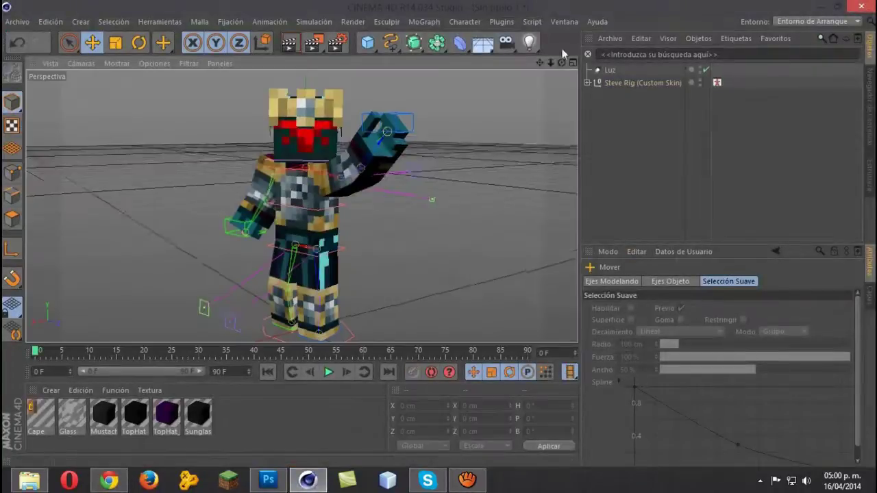
Add a camera and move the light closer to the character.
{"action": "left_click", "coordinate": [506, 43]}
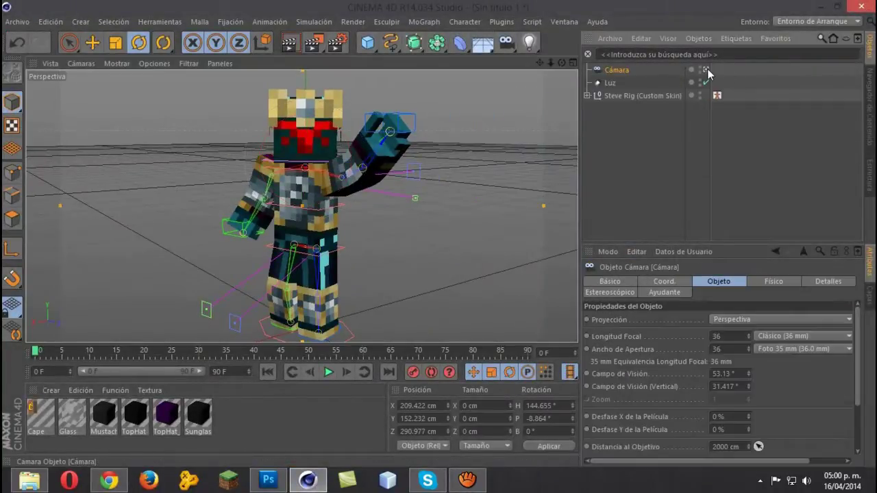
{"action": "left_click_drag", "start_coordinate": [560, 65], "coordinate": [439, 233]}
{"action": "left_click", "coordinate": [609, 82]}
{"action": "key", "text": "e"}
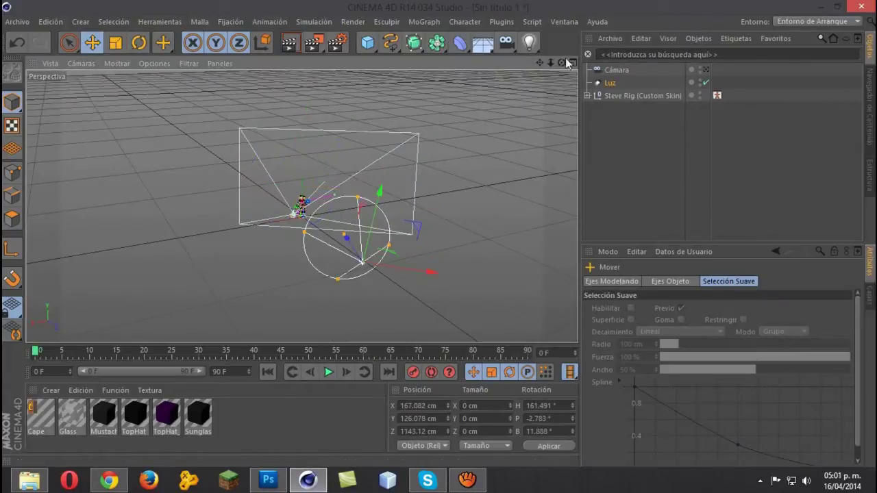
{"action": "left_click_drag", "start_coordinate": [567, 63], "coordinate": [462, 140]}
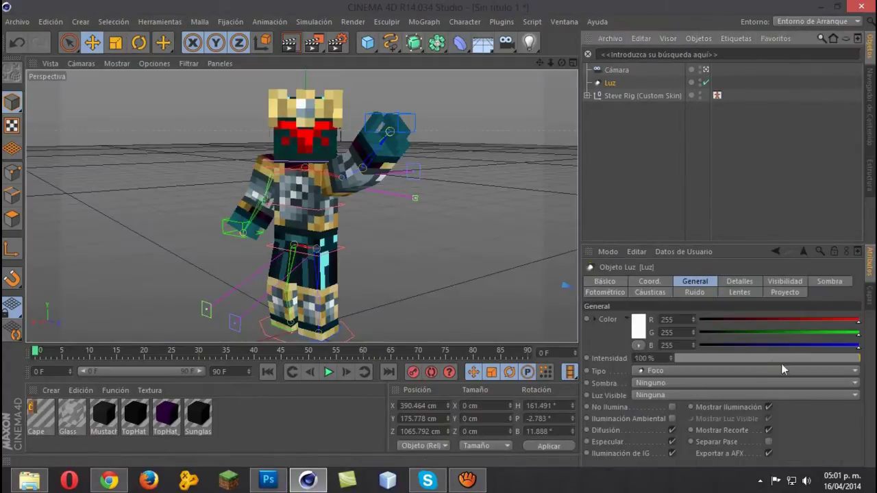
Adjust light intensity, toggle ambient illumination, deselect the rig and preview-render on black.
{"action": "left_click_drag", "start_coordinate": [781, 364], "coordinate": [826, 360]}
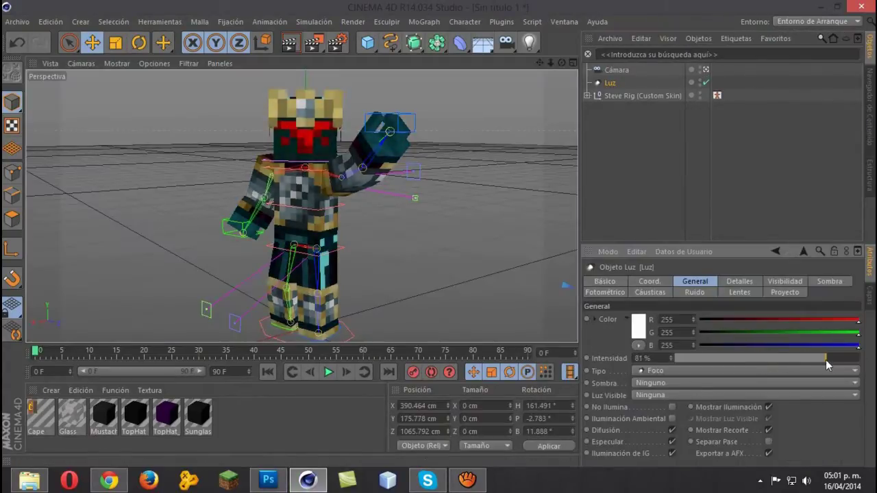
{"action": "left_click", "coordinate": [673, 418]}
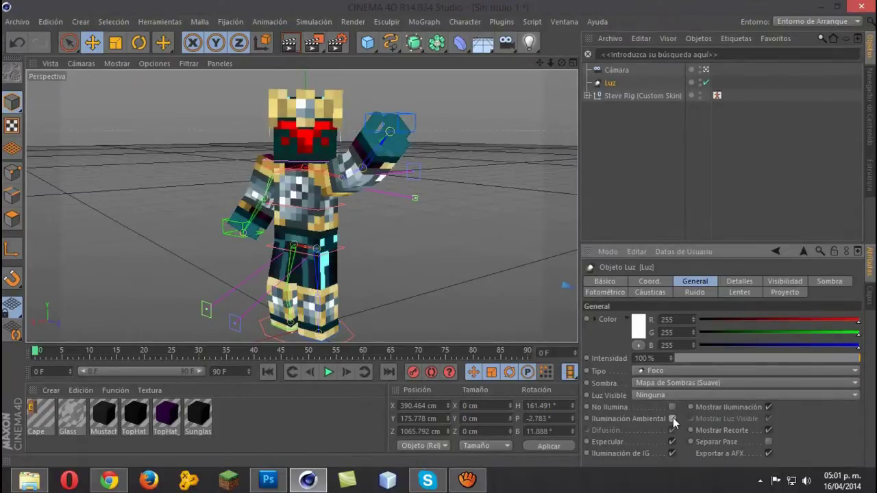
{"action": "key", "text": "ctrl+b"}
{"action": "key", "text": "ctrl+r"}
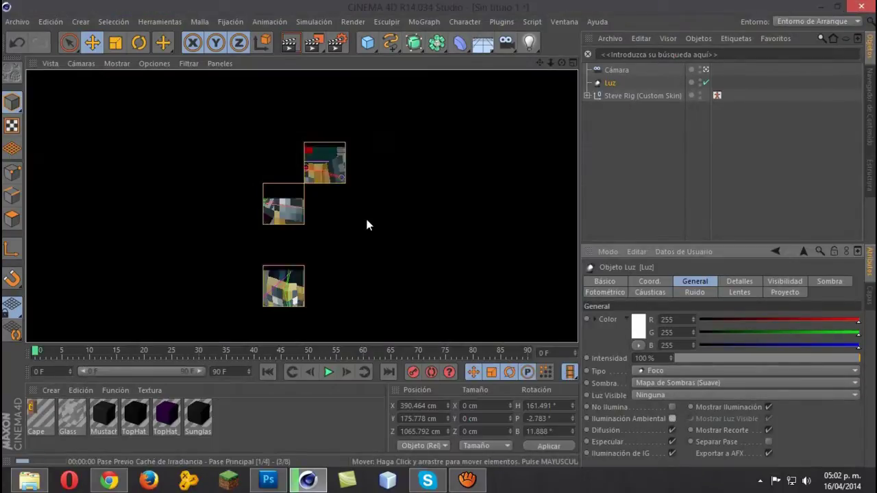
{"action": "key", "text": "r"}
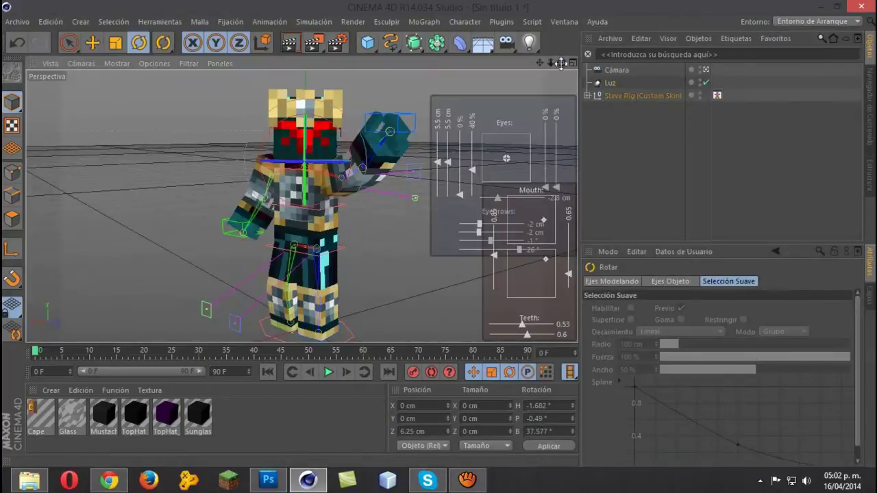
{"action": "left_click", "coordinate": [620, 136]}
{"action": "key", "text": "ctrl+r"}
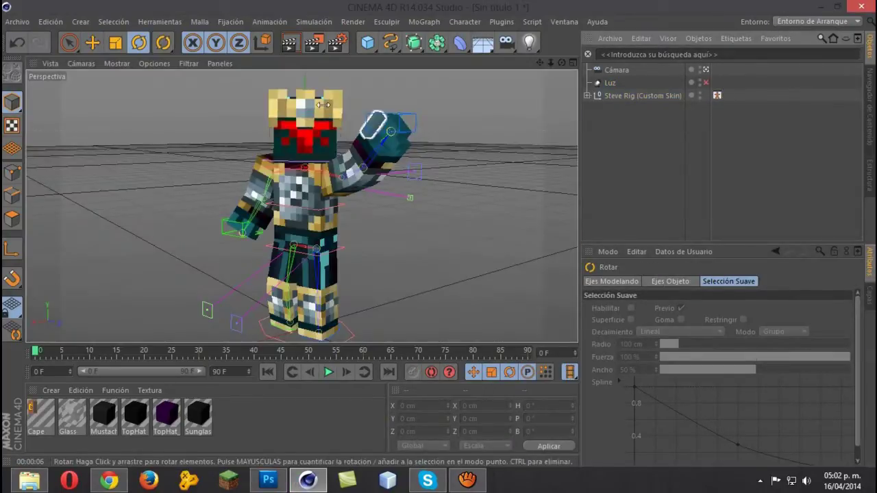
Try a Sky, then a Physical Sky with preview renders, deleting both afterward.
{"action": "left_click_drag", "start_coordinate": [482, 43], "coordinate": [523, 76]}
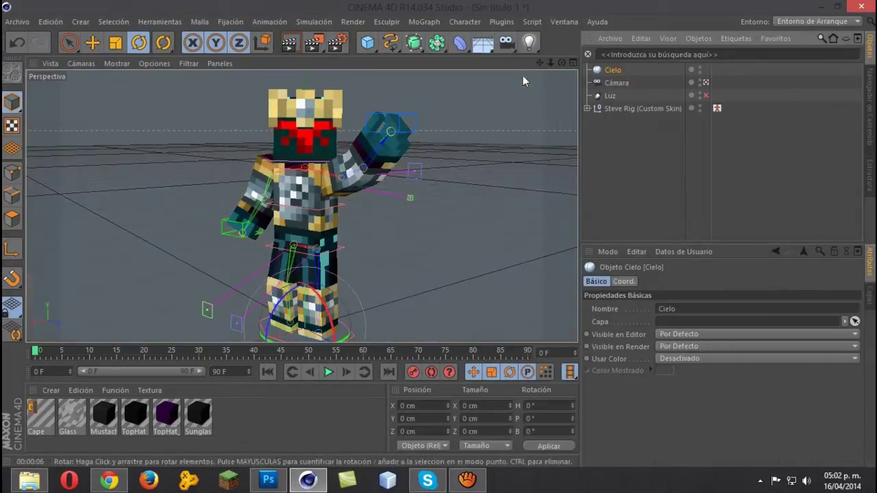
{"action": "key", "text": "ctrl+r"}
{"action": "left_click", "coordinate": [613, 71]}
{"action": "key", "text": "Delete"}
{"action": "left_click_drag", "start_coordinate": [483, 42], "coordinate": [644, 60]}
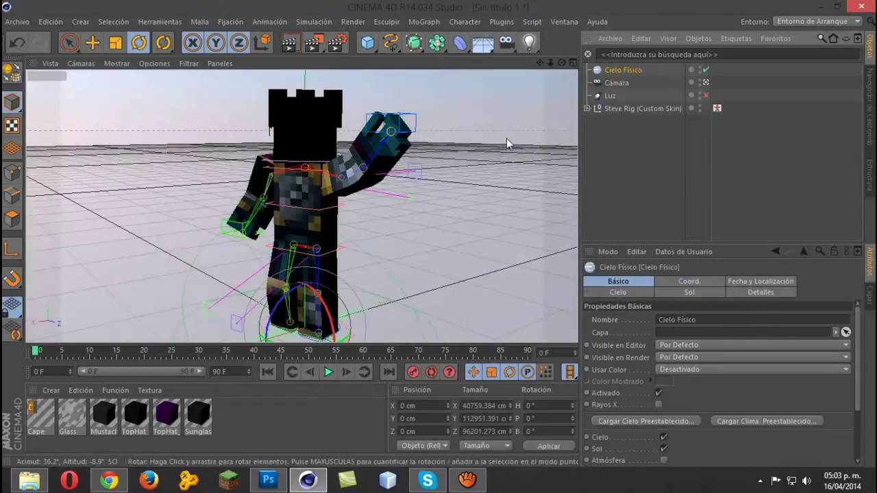
{"action": "key", "text": "ctrl+r"}
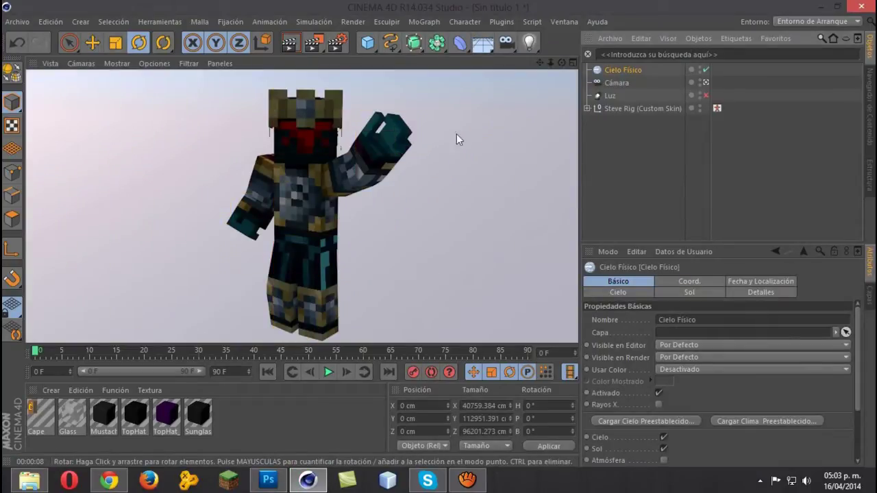
{"action": "key", "text": "Delete"}
Select the light, re-render the preview, and render the final 1280x720 image to rig1.png.
{"action": "left_click", "coordinate": [610, 82]}
{"action": "key", "text": "e"}
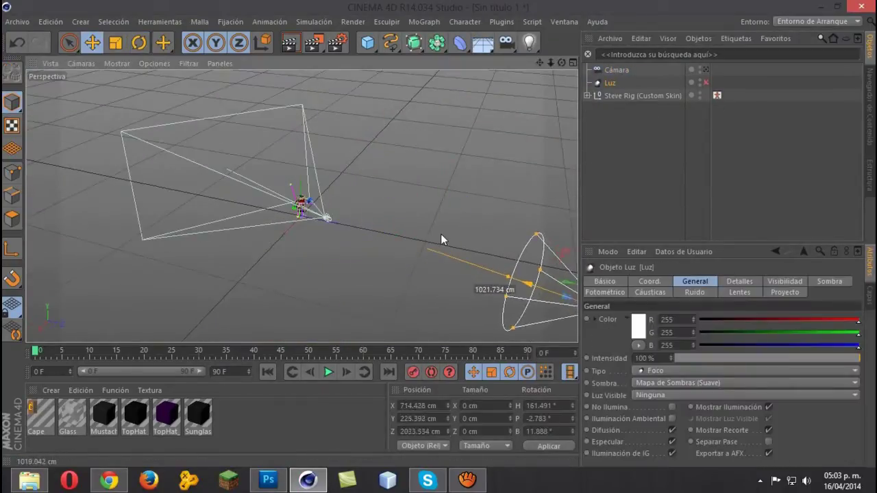
{"action": "key", "text": "ctrl+r"}
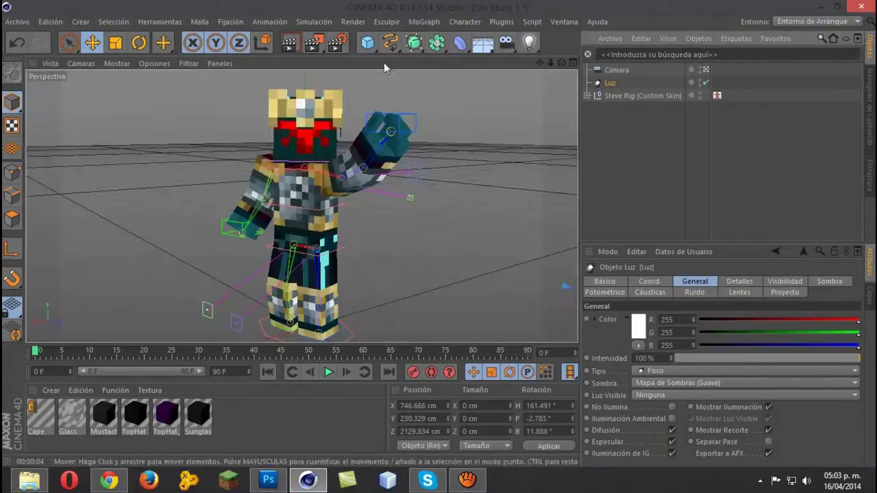
{"action": "key", "text": "ctrl+r"}
{"action": "key", "text": "shift+r"}
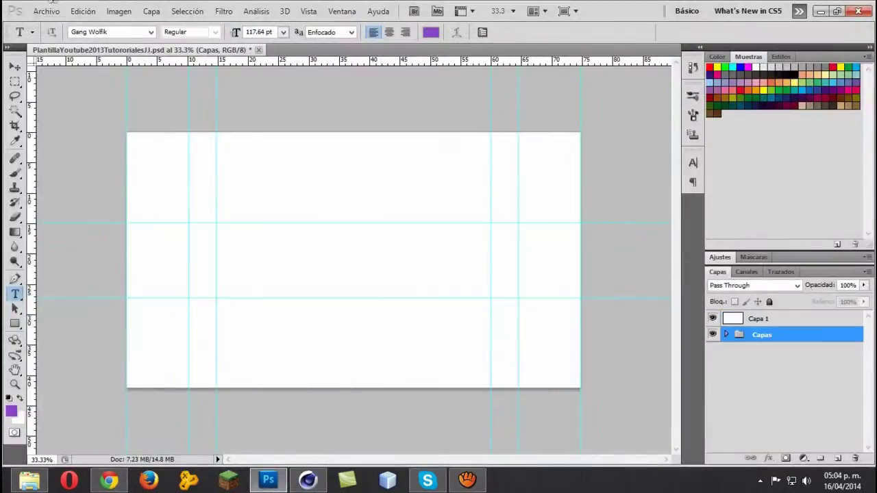
Place the rig1 render in the Photoshop banner and move its layer above Capa 1.
{"action": "left_click", "coordinate": [47, 11]}
{"action": "left_click", "coordinate": [68, 274]}
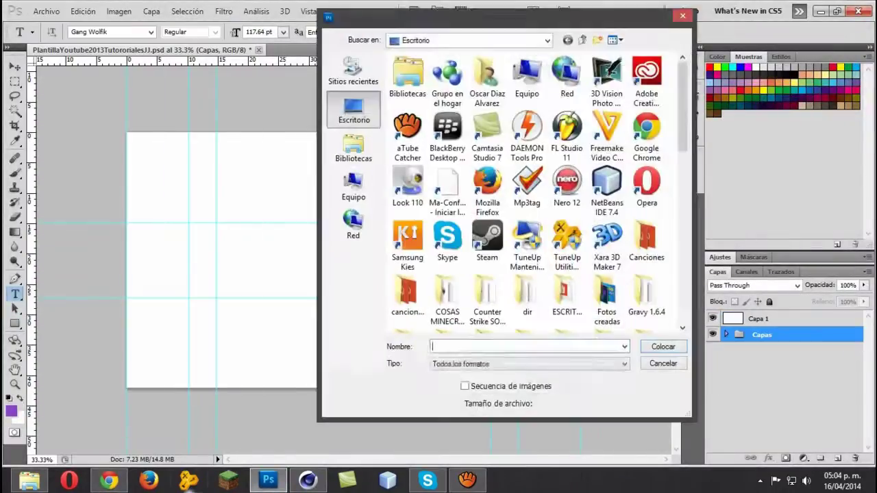
{"action": "key", "text": "Return"}
{"action": "left_click_drag", "start_coordinate": [761, 337], "coordinate": [757, 315]}
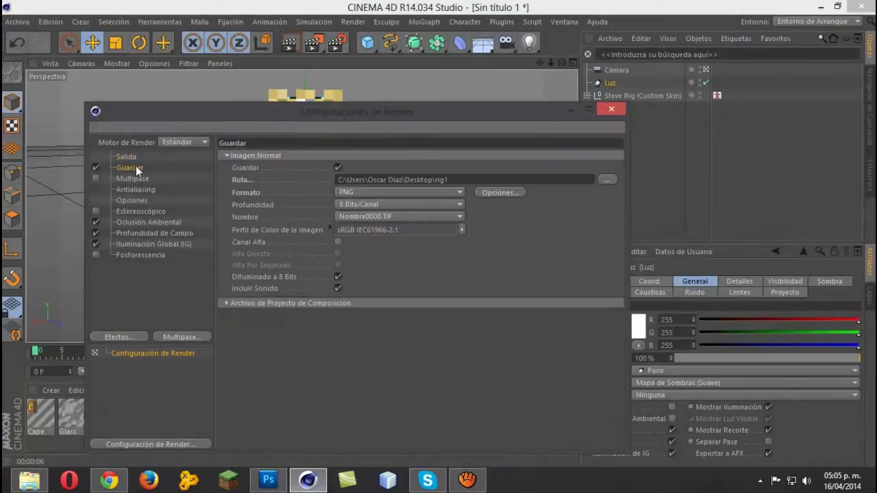
Close Render Settings, render the character again and overwrite rig1.png.
{"action": "left_click", "coordinate": [620, 113]}
{"action": "key", "text": "ctrl+r"}
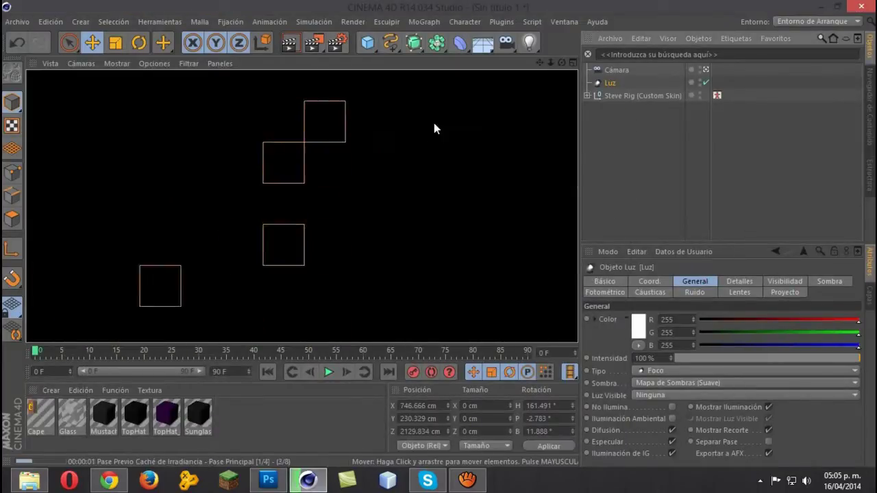
{"action": "key", "text": "shift+r"}
{"action": "key", "text": "Return"}
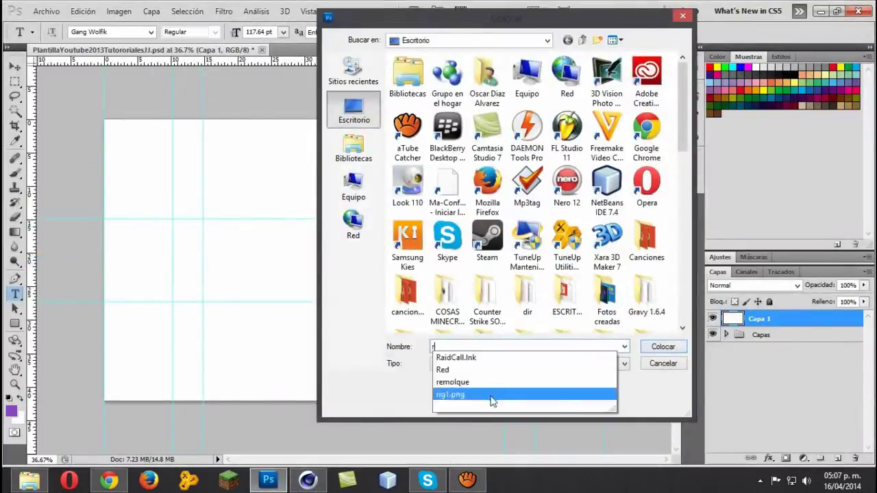
Place the new rig1.png render, shrinking it and moving it to the right.
{"action": "left_click", "coordinate": [491, 395]}
{"action": "key", "text": "Return"}
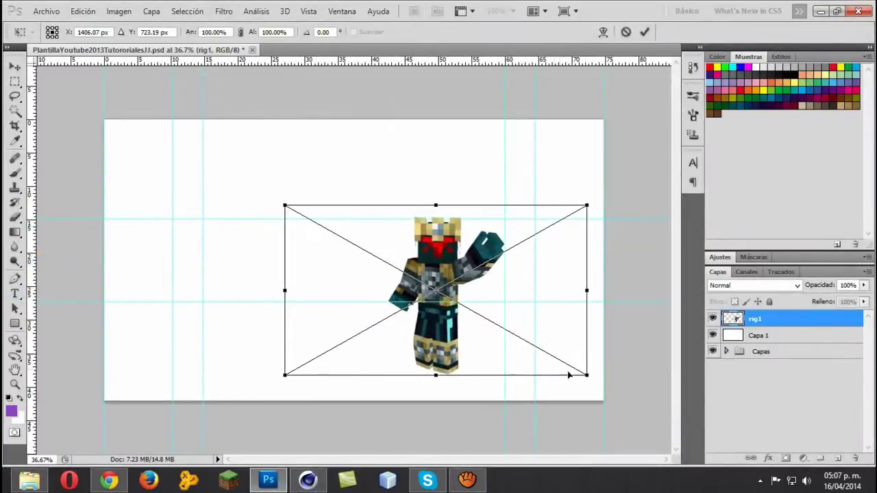
{"action": "left_click_drag", "start_coordinate": [546, 292], "coordinate": [560, 297]}
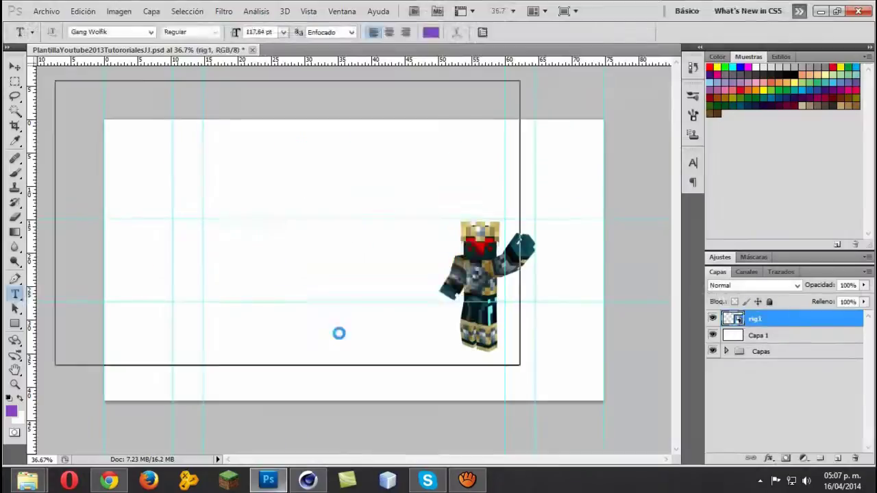
Bring in the fondo landscape, stretch it over the canvas, put it below rig1, and fit the view.
{"action": "left_click_drag", "start_coordinate": [254, 153], "coordinate": [338, 333]}
{"action": "left_click_drag", "start_coordinate": [595, 135], "coordinate": [646, 117]}
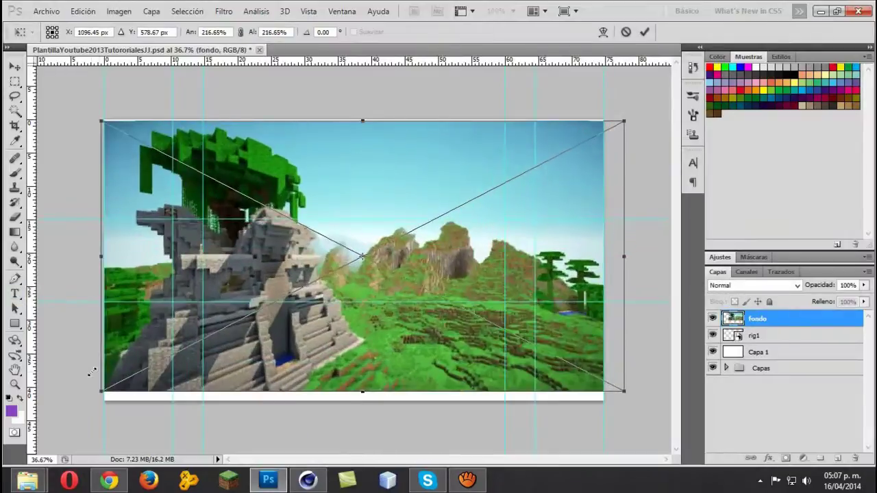
{"action": "left_click_drag", "start_coordinate": [92, 368], "coordinate": [78, 411]}
{"action": "key", "text": "Return"}
{"action": "left_click_drag", "start_coordinate": [757, 319], "coordinate": [768, 337]}
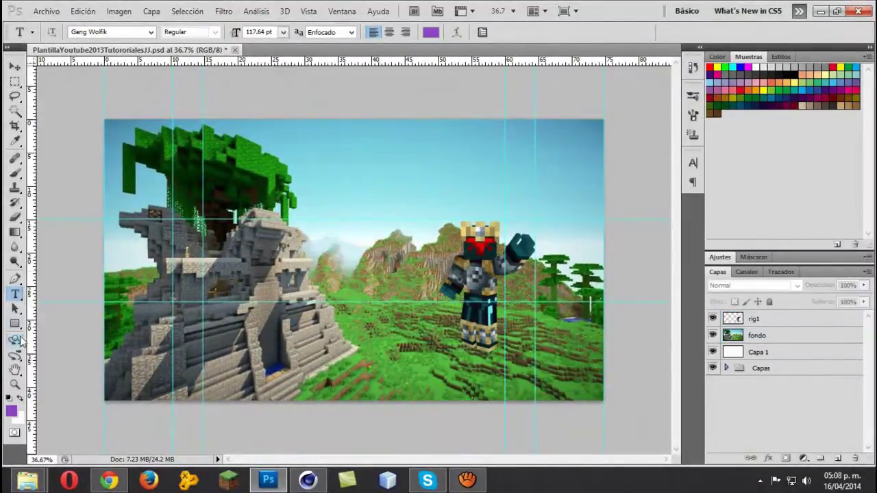
{"action": "key", "text": "z"}
{"action": "key", "text": "ctrl+0"}
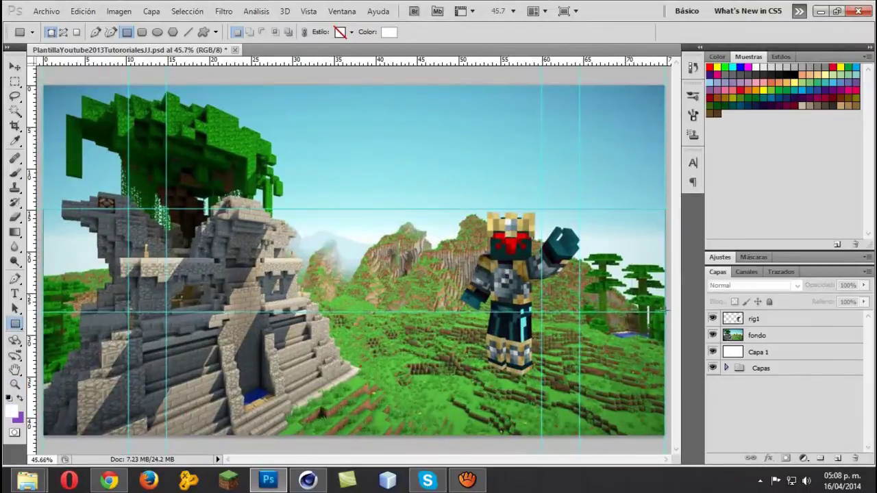
Draw and rasterize the white Forma 1 band, and delete the character's legs via the pen path.
{"action": "left_click_drag", "start_coordinate": [664, 312], "coordinate": [664, 313]}
{"action": "right_click", "coordinate": [759, 335]}
{"action": "left_click", "coordinate": [734, 117]}
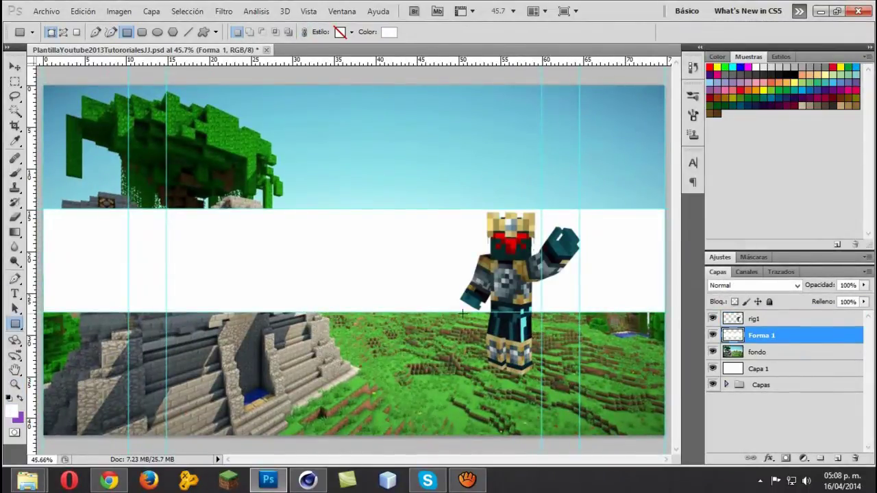
{"action": "right_click", "coordinate": [480, 346]}
{"action": "left_click", "coordinate": [528, 267]}
{"action": "key", "text": "Return"}
{"action": "left_click", "coordinate": [754, 319]}
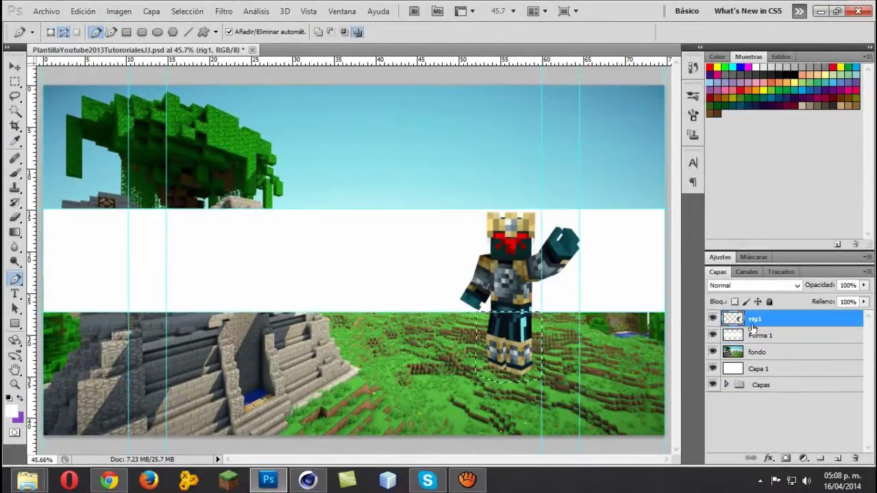
Set the Forma 1 band's fill to 37% and apply Lens Blur to the fondo layer.
{"action": "left_click", "coordinate": [759, 335]}
{"action": "left_click_drag", "start_coordinate": [820, 285], "coordinate": [788, 285]}
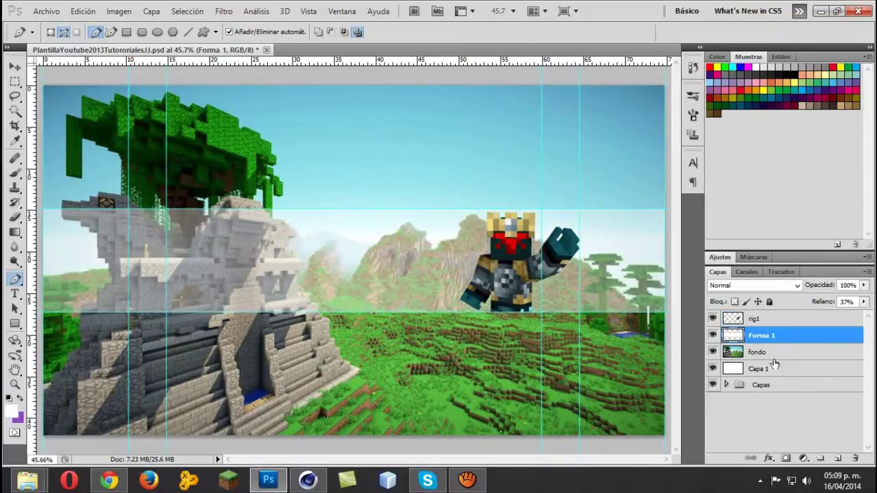
{"action": "left_click", "coordinate": [757, 351]}
{"action": "left_click", "coordinate": [224, 11]}
{"action": "left_click", "coordinate": [391, 174]}
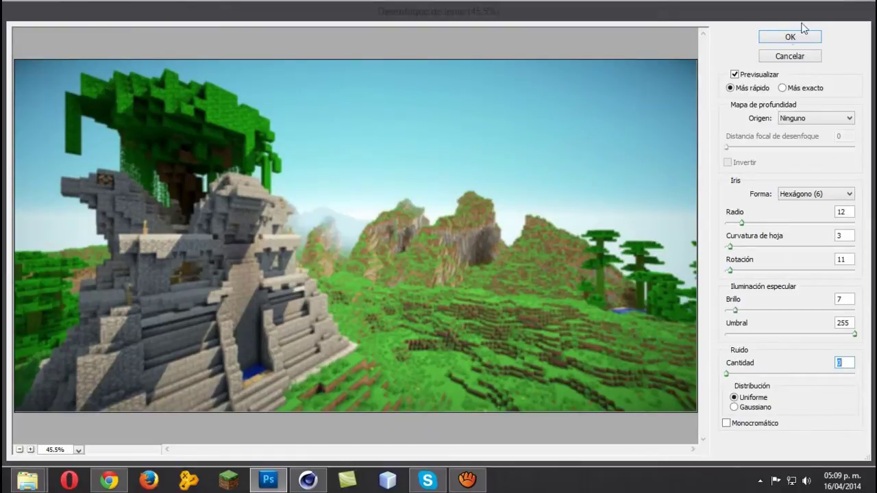
{"action": "left_click", "coordinate": [777, 38]}
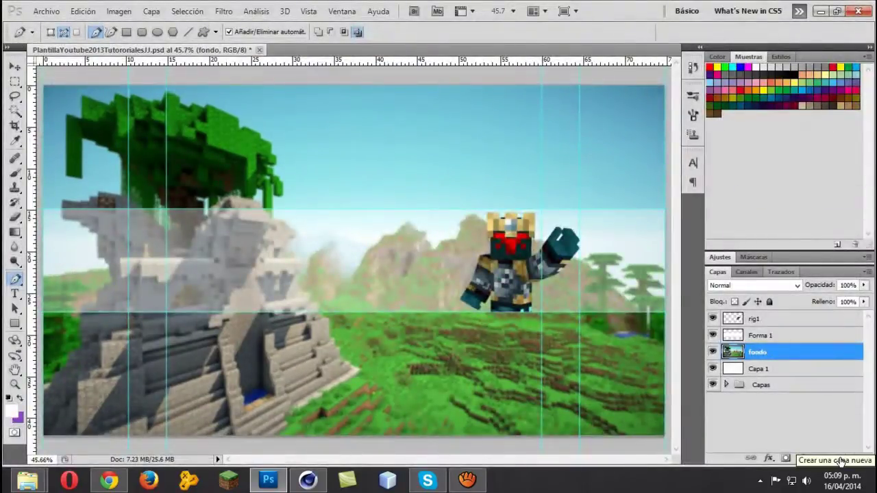
Place the lineas rays image and enlarge it well beyond the canvas.
{"action": "left_click", "coordinate": [46, 11]}
{"action": "left_click", "coordinate": [59, 261]}
{"action": "left_click", "coordinate": [662, 344]}
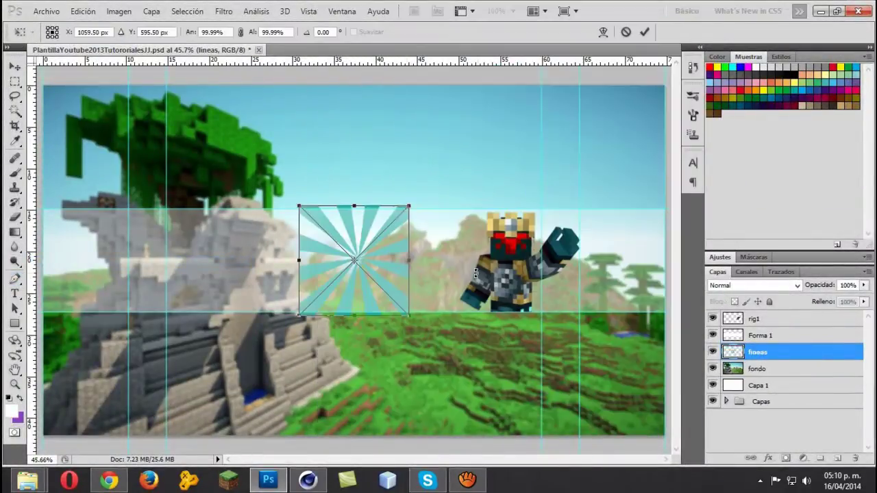
{"action": "left_click_drag", "start_coordinate": [523, 182], "coordinate": [644, 89]}
{"action": "left_click", "coordinate": [15, 66]}
{"action": "key", "text": "Return"}
{"action": "key", "text": "ctrl+minus"}
{"action": "key", "text": "ctrl+minus"}
{"action": "key", "text": "ctrl+minus"}
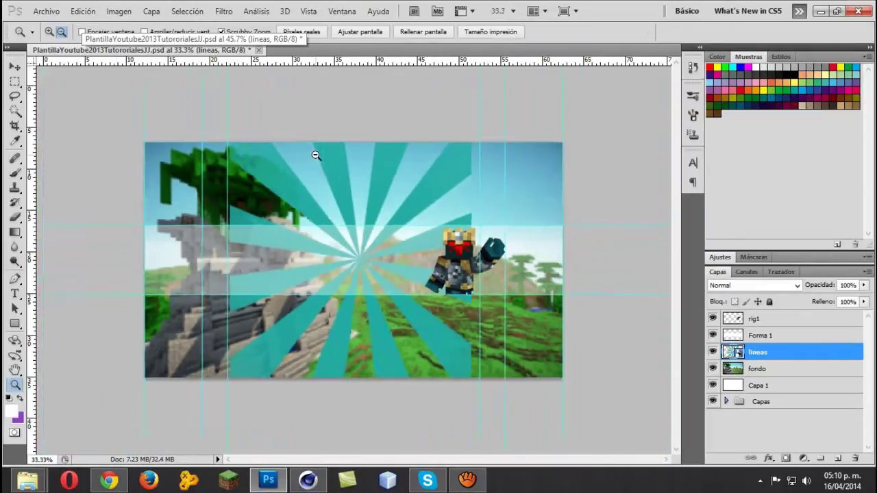
{"action": "left_click_drag", "start_coordinate": [456, 353], "coordinate": [479, 376]}
{"action": "left_click_drag", "start_coordinate": [277, 195], "coordinate": [228, 145]}
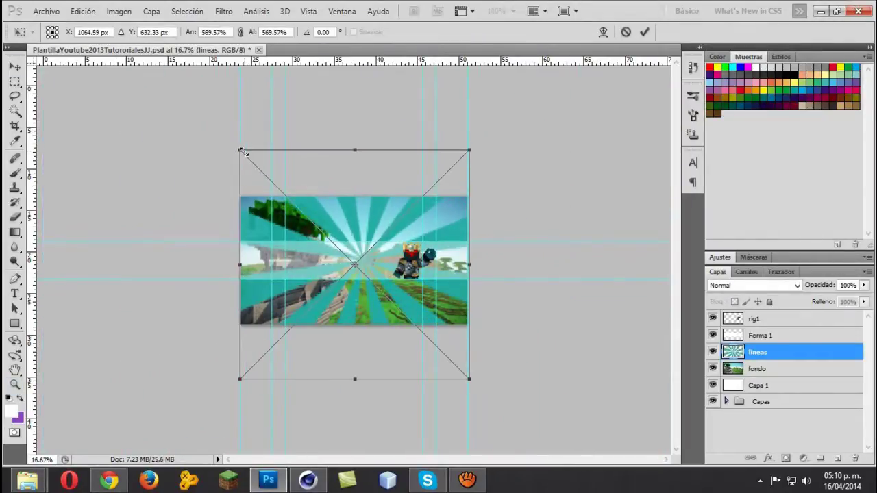
Load Forma 1's selection, invert it, and delete the rays outside the middle band.
{"action": "left_click", "coordinate": [15, 387]}
{"action": "right_click", "coordinate": [753, 352]}
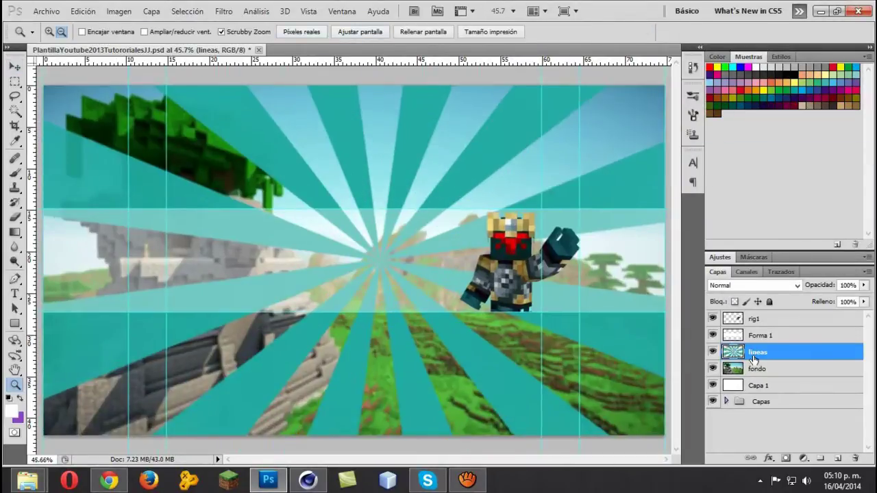
{"action": "left_click", "coordinate": [187, 11]}
{"action": "left_click", "coordinate": [199, 61]}
{"action": "key", "text": "Delete"}
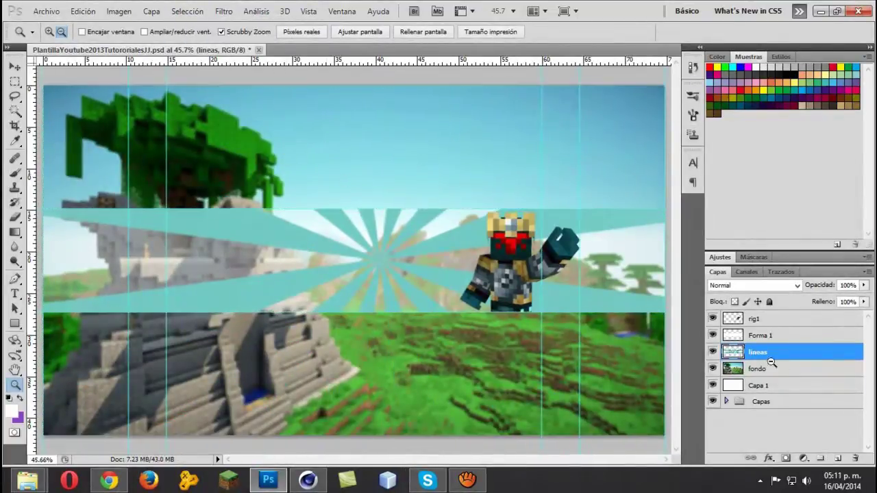
Add a gradient overlay to the lineas rays using a dark preset.
{"action": "double_click", "coordinate": [763, 352]}
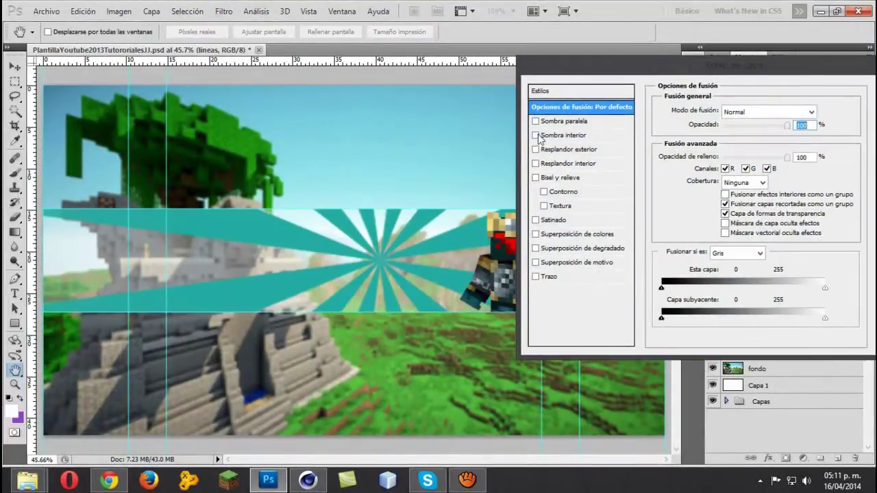
{"action": "left_click", "coordinate": [577, 248]}
{"action": "left_click", "coordinate": [747, 152]}
{"action": "left_click", "coordinate": [588, 123]}
{"action": "scroll", "coordinate": [708, 161], "scroll_direction": "up", "scroll_amount": 2}
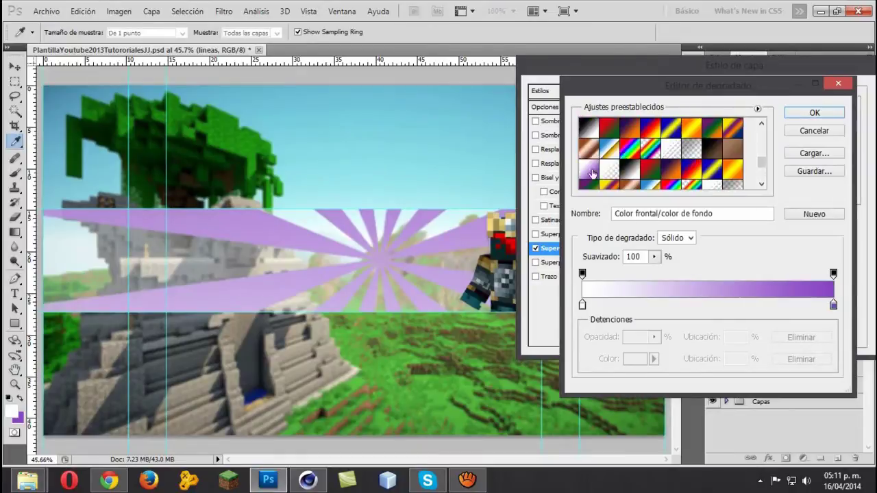
{"action": "scroll", "coordinate": [708, 162], "scroll_direction": "up", "scroll_amount": 3}
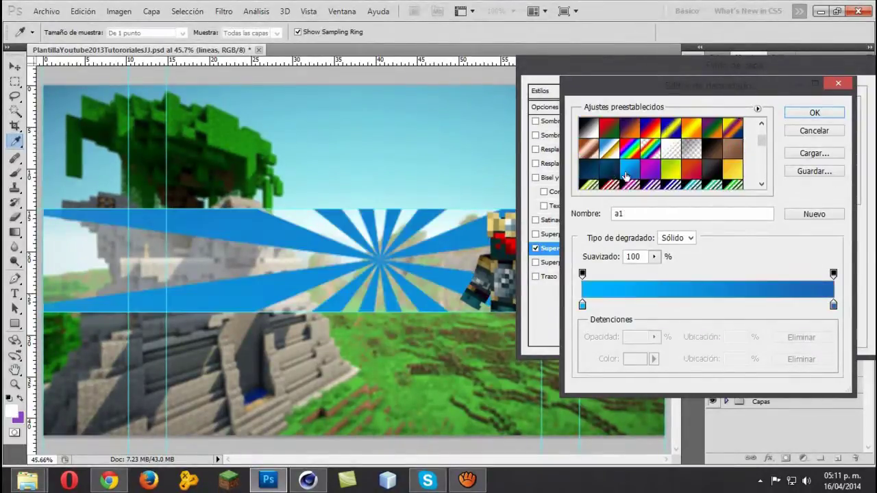
{"action": "left_click", "coordinate": [593, 127]}
{"action": "scroll", "coordinate": [616, 144], "scroll_direction": "down", "scroll_amount": 3}
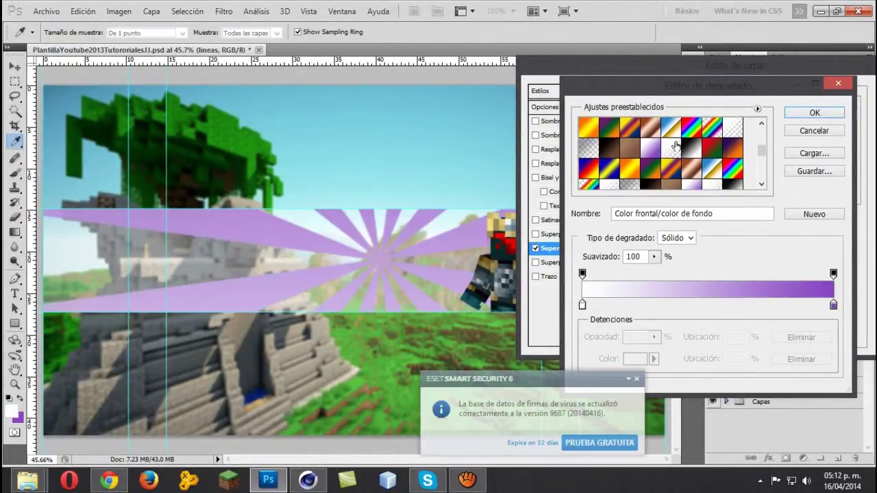
{"action": "scroll", "coordinate": [631, 150], "scroll_direction": "down", "scroll_amount": 2}
{"action": "scroll", "coordinate": [631, 147], "scroll_direction": "down", "scroll_amount": 1}
{"action": "scroll", "coordinate": [630, 146], "scroll_direction": "down", "scroll_amount": 1}
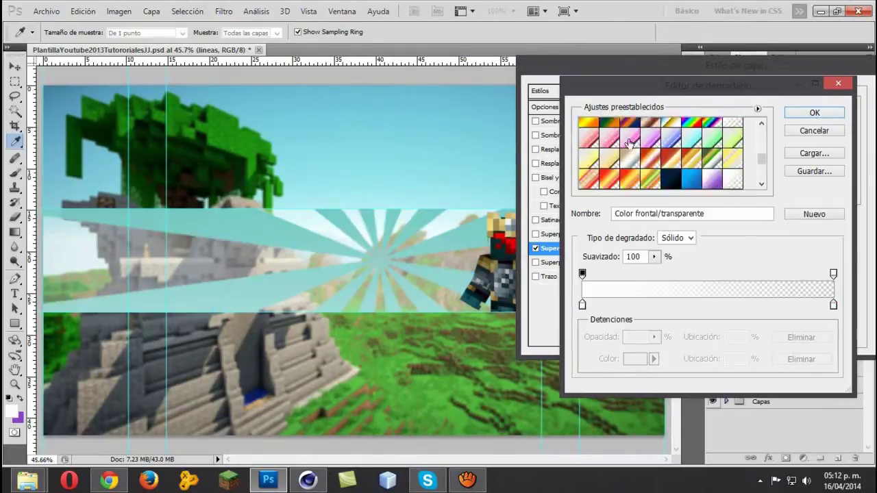
{"action": "scroll", "coordinate": [630, 143], "scroll_direction": "down", "scroll_amount": 1}
{"action": "left_click", "coordinate": [630, 178]}
{"action": "key", "text": "Return"}
Try pattern and satin styles on the rays, apply them, and preview the Add Noise filter.
{"action": "left_click", "coordinate": [546, 263]}
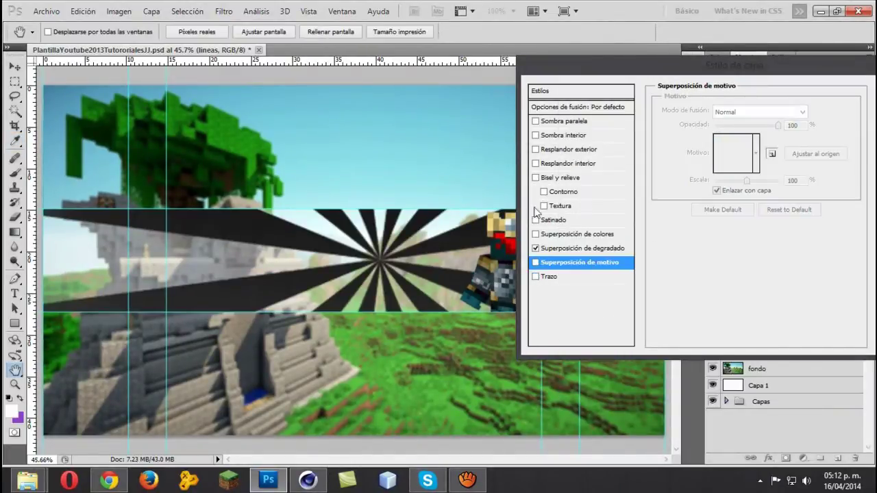
{"action": "left_click", "coordinate": [536, 220]}
{"action": "key", "text": "Return"}
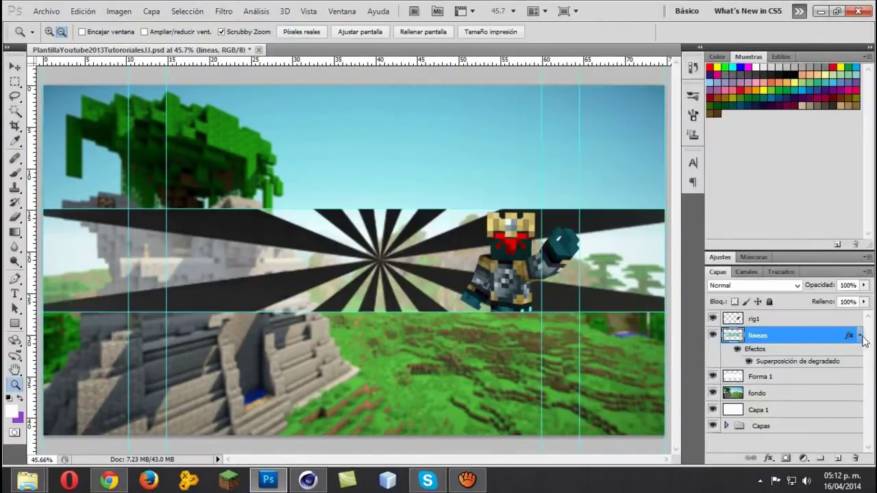
{"action": "left_click", "coordinate": [224, 11]}
{"action": "left_click", "coordinate": [393, 213]}
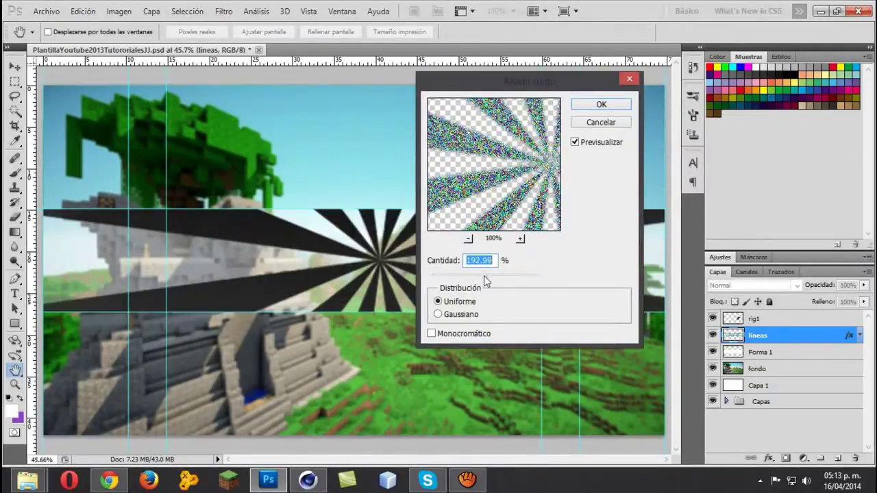
{"action": "key", "text": "Return"}
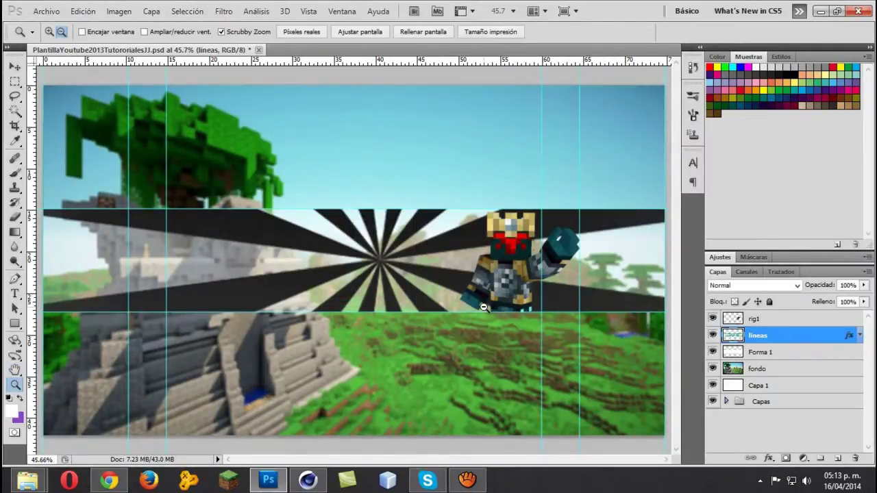
{"action": "double_click", "coordinate": [808, 335]}
Remove the rays' texture and give them a green 5abe3e colour overlay.
{"action": "left_click_drag", "start_coordinate": [479, 38], "coordinate": [805, 84]}
{"action": "left_click", "coordinate": [623, 224]}
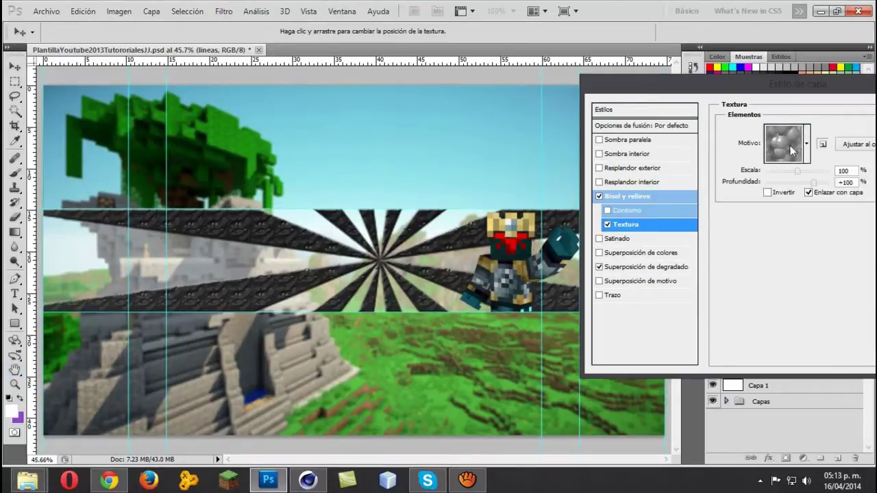
{"action": "type", "text": "1"}
{"action": "left_click", "coordinate": [607, 224]}
{"action": "left_click", "coordinate": [598, 238]}
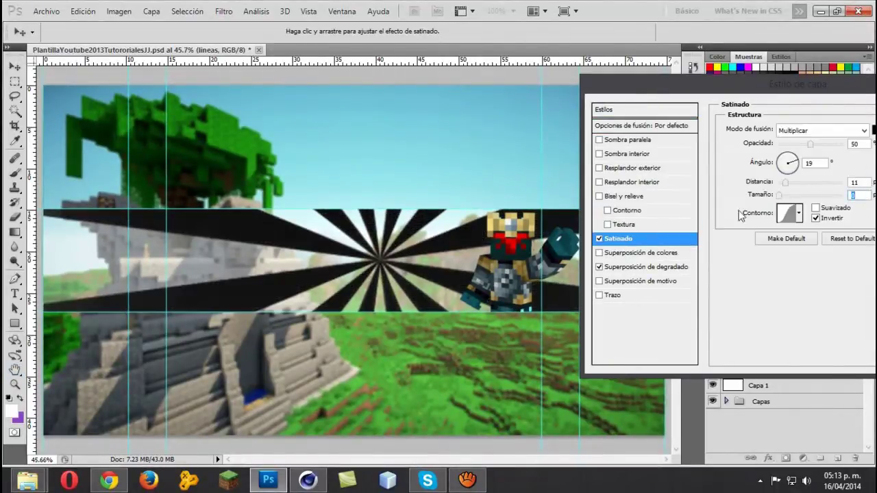
{"action": "left_click", "coordinate": [641, 252]}
{"action": "left_click", "coordinate": [860, 127]}
{"action": "left_click_drag", "start_coordinate": [777, 203], "coordinate": [777, 276]}
{"action": "left_click", "coordinate": [711, 204]}
{"action": "key", "text": "Return"}
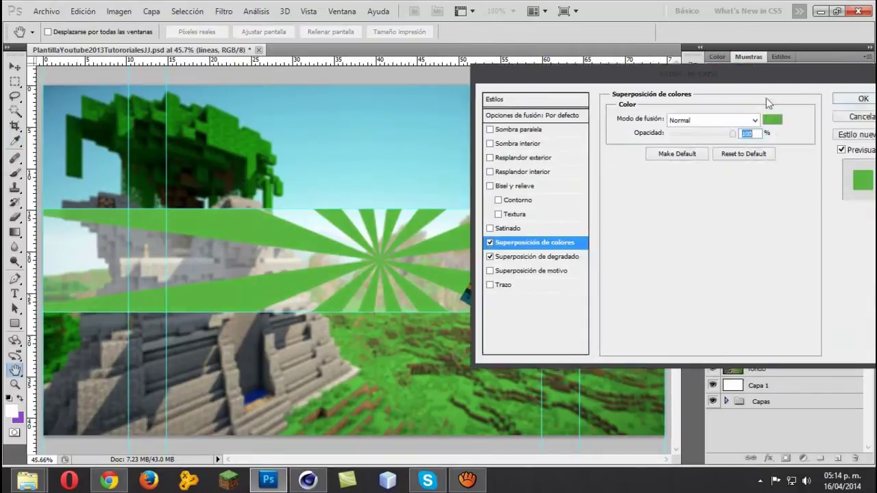
{"action": "key", "text": "Return"}
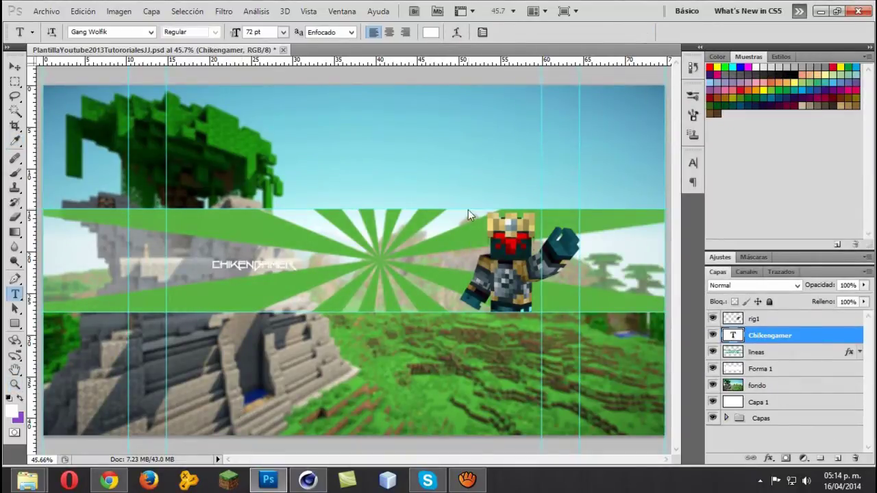
Scale the CHIKENGAMER title to 442.7% and move it left of the character.
{"action": "key", "text": "ctrl+t"}
{"action": "left_click_drag", "start_coordinate": [297, 272], "coordinate": [446, 286]}
{"action": "left_click_drag", "start_coordinate": [268, 269], "coordinate": [287, 261]}
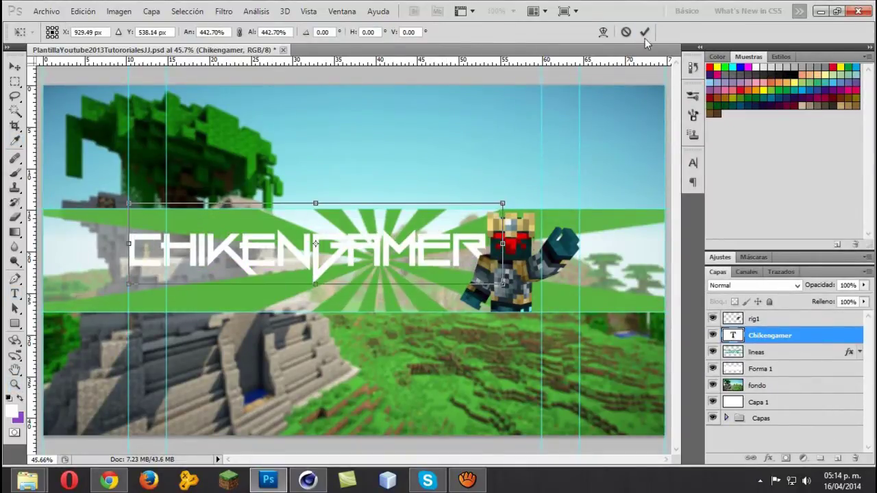
{"action": "left_click", "coordinate": [644, 31]}
Try Vrinda, Tw Cen MT Condensed, Papyrus, MineCrafter 3 and Hobo Std, then set the title to Gang Wolfik.
{"action": "double_click", "coordinate": [732, 335]}
{"action": "left_click", "coordinate": [150, 32]}
{"action": "scroll", "coordinate": [239, 160], "scroll_direction": "down", "scroll_amount": 5}
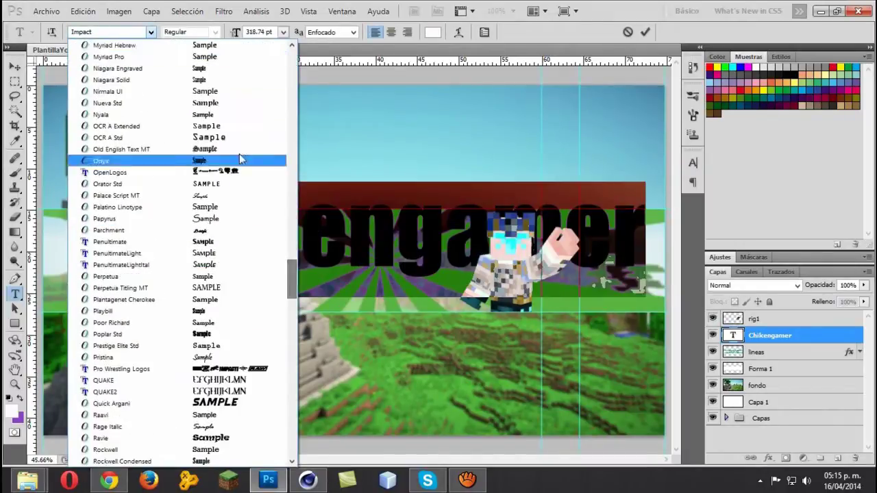
{"action": "scroll", "coordinate": [239, 159], "scroll_direction": "down", "scroll_amount": 10}
{"action": "scroll", "coordinate": [240, 205], "scroll_direction": "down", "scroll_amount": 5}
{"action": "scroll", "coordinate": [205, 226], "scroll_direction": "down", "scroll_amount": 15}
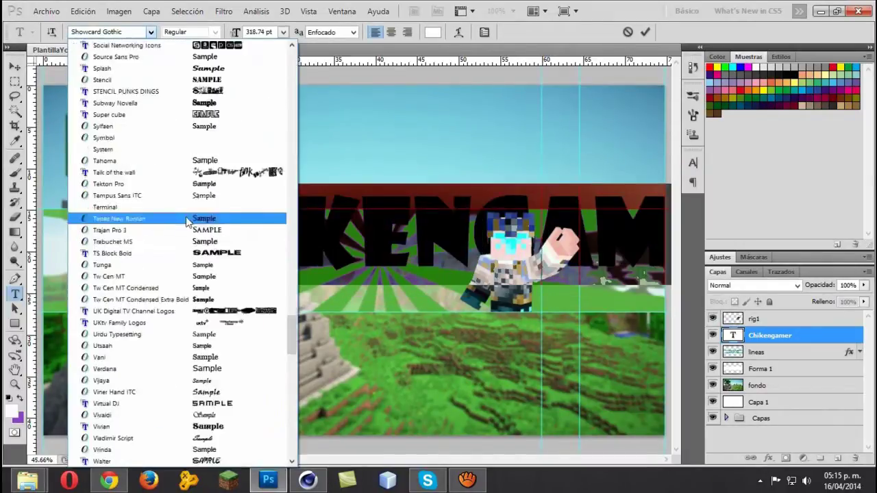
{"action": "left_click", "coordinate": [205, 323]}
{"action": "left_click", "coordinate": [150, 32]}
{"action": "scroll", "coordinate": [154, 41], "scroll_direction": "down", "scroll_amount": 10}
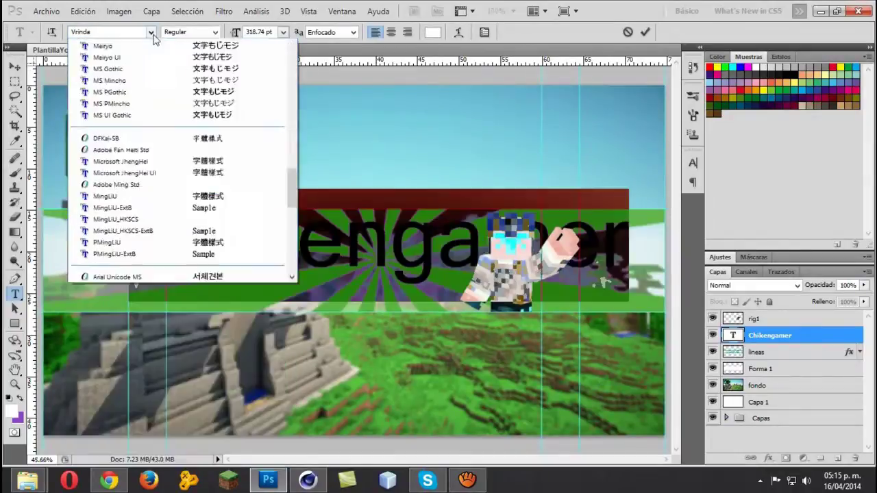
{"action": "scroll", "coordinate": [154, 137], "scroll_direction": "up", "scroll_amount": 15}
{"action": "left_click", "coordinate": [130, 72]}
{"action": "left_click", "coordinate": [150, 32]}
{"action": "scroll", "coordinate": [240, 200], "scroll_direction": "up", "scroll_amount": 5}
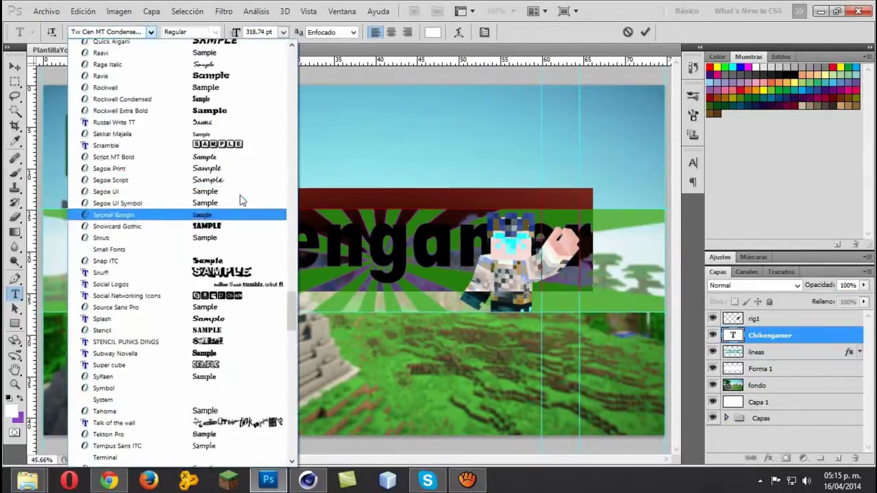
{"action": "left_click", "coordinate": [205, 122]}
{"action": "left_click", "coordinate": [150, 32]}
{"action": "left_click", "coordinate": [137, 130]}
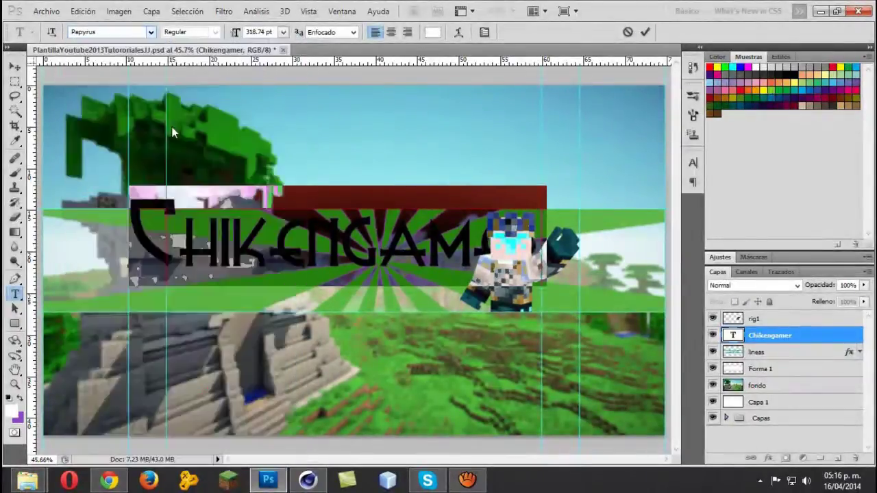
{"action": "left_click", "coordinate": [150, 32]}
{"action": "left_click", "coordinate": [110, 218]}
{"action": "left_click", "coordinate": [150, 32]}
{"action": "scroll", "coordinate": [161, 178], "scroll_direction": "up", "scroll_amount": 4}
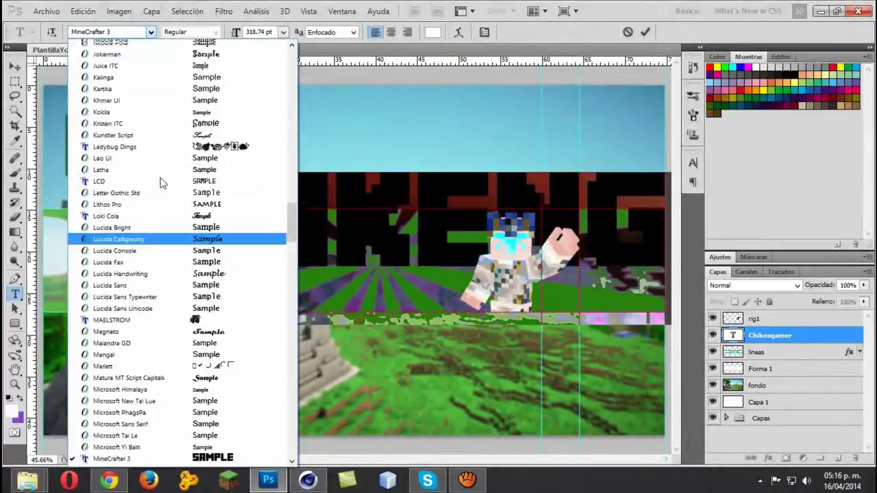
{"action": "scroll", "coordinate": [160, 179], "scroll_direction": "up", "scroll_amount": 4}
{"action": "scroll", "coordinate": [162, 184], "scroll_direction": "up", "scroll_amount": 3}
{"action": "left_click", "coordinate": [137, 160]}
{"action": "left_click", "coordinate": [150, 32]}
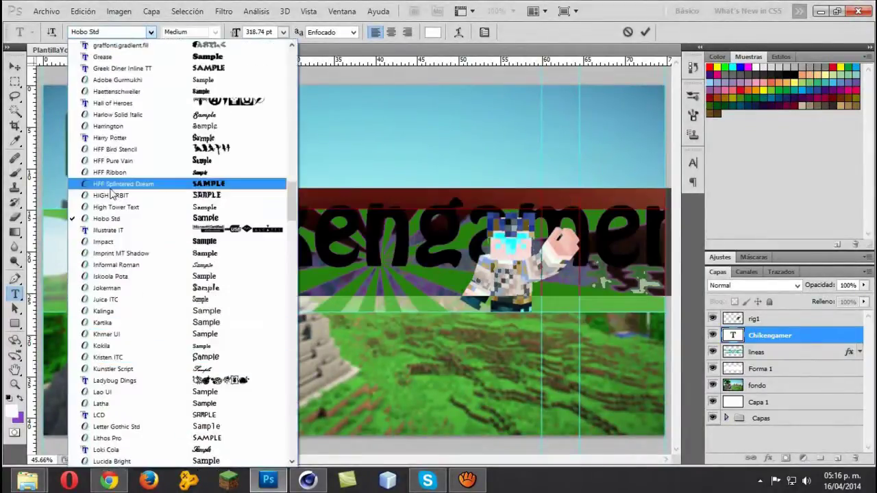
{"action": "key", "text": "Up"}
{"action": "key", "text": "Up"}
{"action": "key", "text": "Up"}
{"action": "left_click", "coordinate": [137, 162]}
{"action": "left_click", "coordinate": [645, 31]}
Set the title's tracking to -10 in the Character panel.
{"action": "left_click", "coordinate": [693, 162]}
{"action": "left_click", "coordinate": [644, 207]}
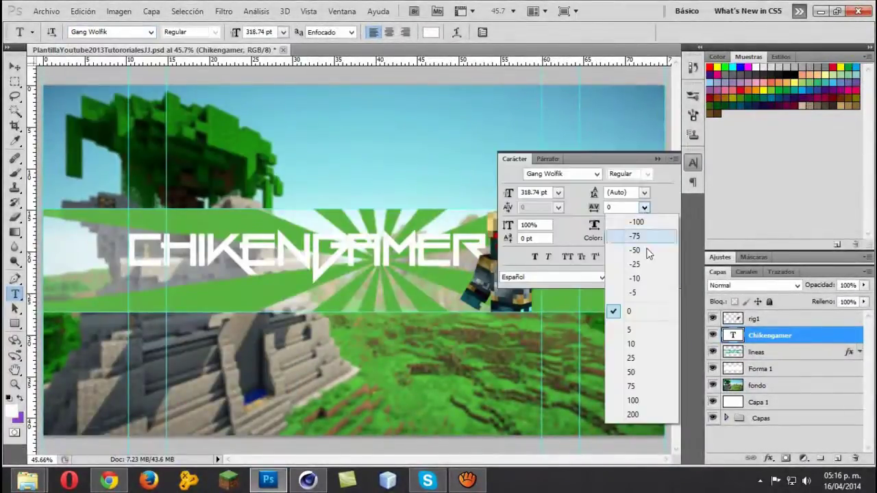
{"action": "left_click", "coordinate": [634, 294]}
{"action": "left_click", "coordinate": [644, 207]}
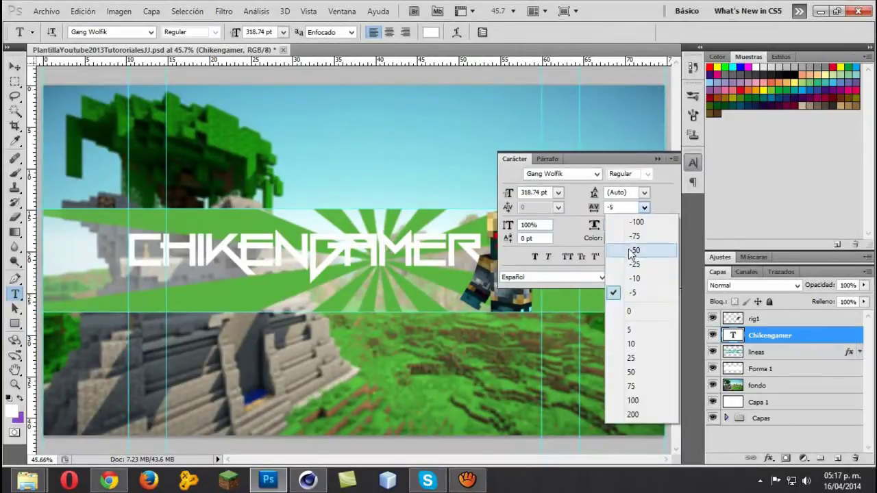
{"action": "left_click", "coordinate": [636, 266]}
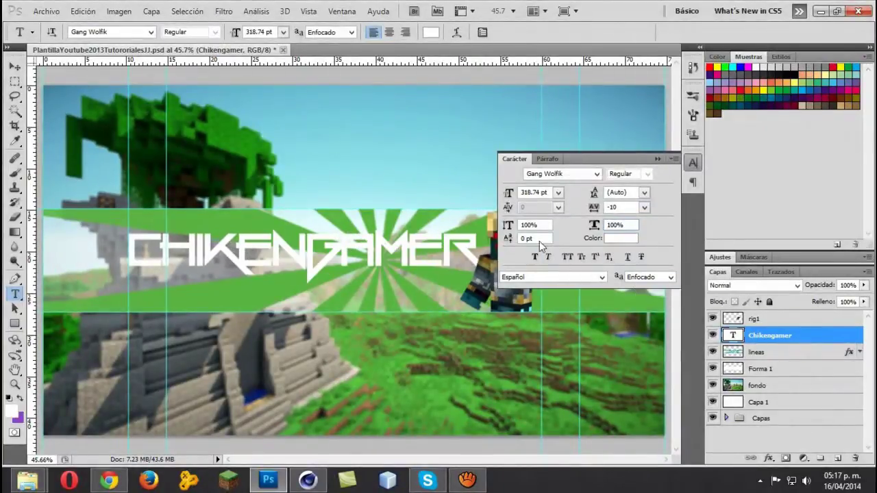
Give the title an outline, a bevel, and the blue a1 gradient overlay.
{"action": "double_click", "coordinate": [792, 335]}
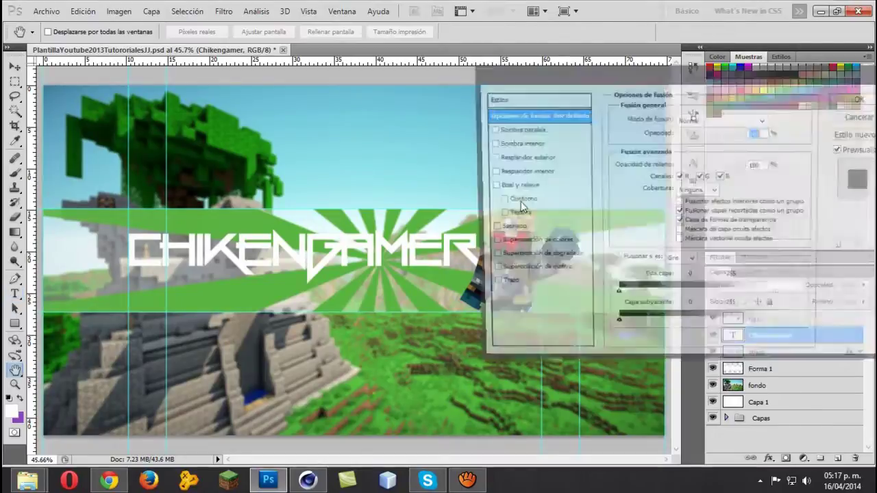
{"action": "left_click_drag", "start_coordinate": [534, 74], "coordinate": [692, 65]}
{"action": "left_click", "coordinate": [660, 276]}
{"action": "left_click", "coordinate": [675, 177]}
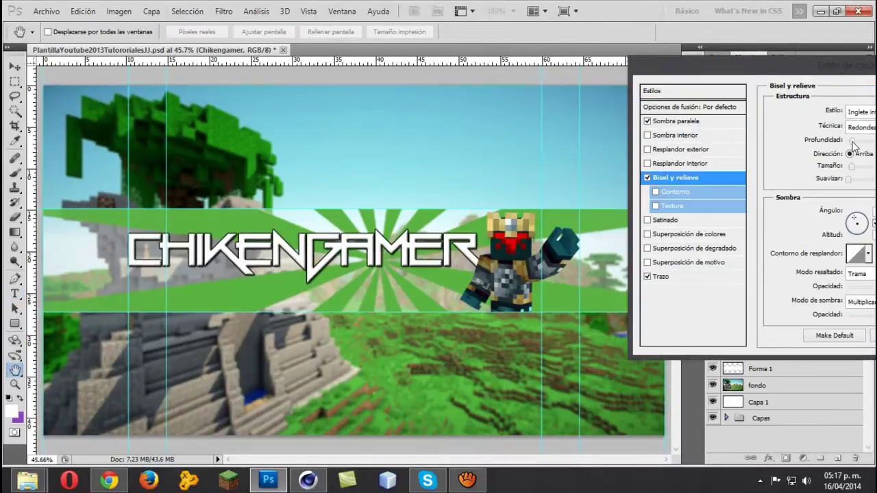
{"action": "left_click", "coordinate": [694, 248]}
{"action": "left_click", "coordinate": [818, 141]}
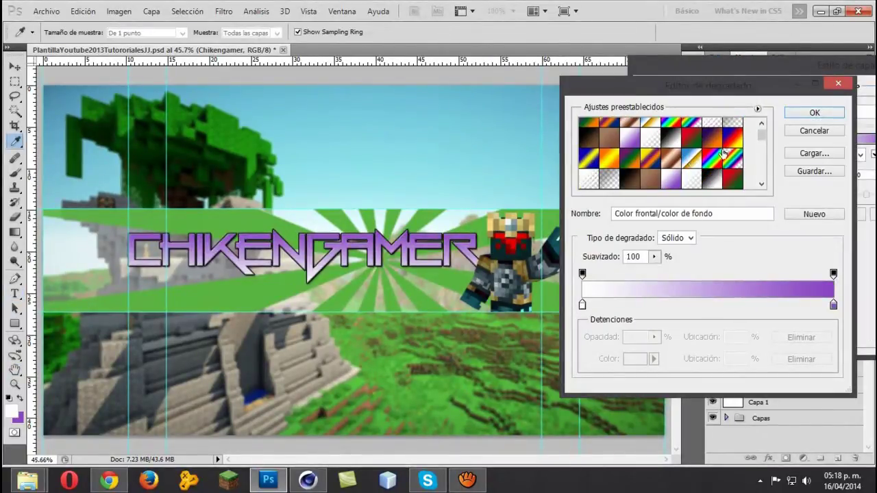
{"action": "scroll", "coordinate": [738, 157], "scroll_direction": "down", "scroll_amount": 3}
{"action": "left_click", "coordinate": [685, 150]}
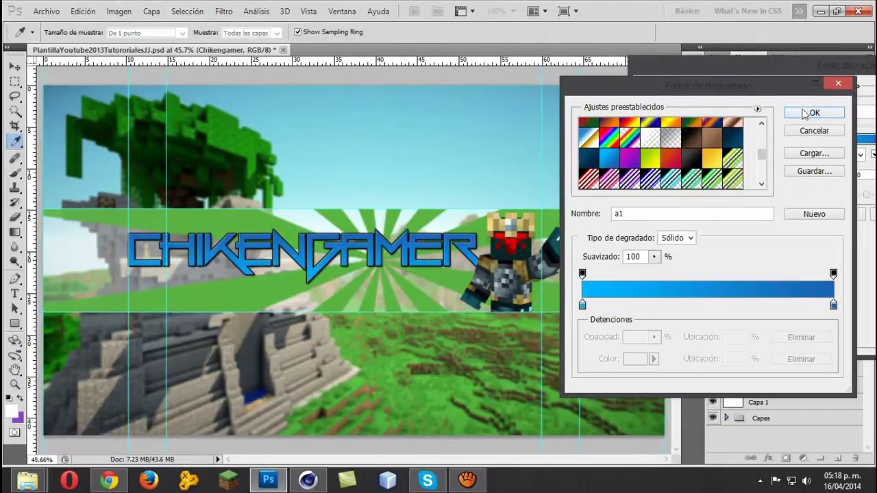
{"action": "key", "text": "Return"}
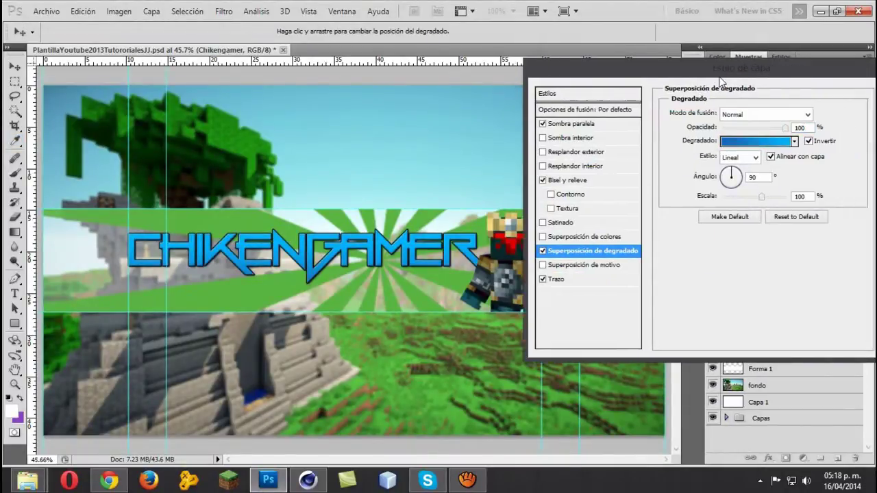
{"action": "key", "text": "Return"}
Open and dismiss layer style options for the rig1 and lineas layers.
{"action": "right_click", "coordinate": [753, 319]}
{"action": "left_click", "coordinate": [727, 35]}
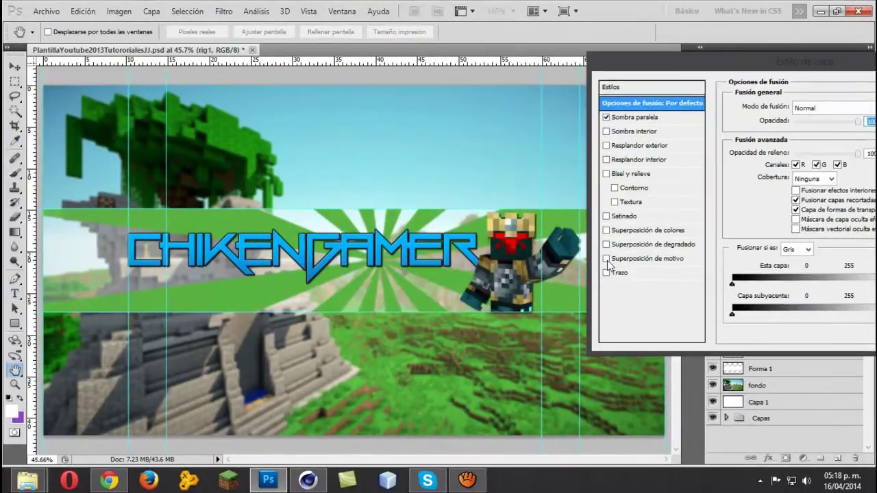
{"action": "key", "text": "Escape"}
{"action": "right_click", "coordinate": [754, 376]}
{"action": "left_click", "coordinate": [719, 78]}
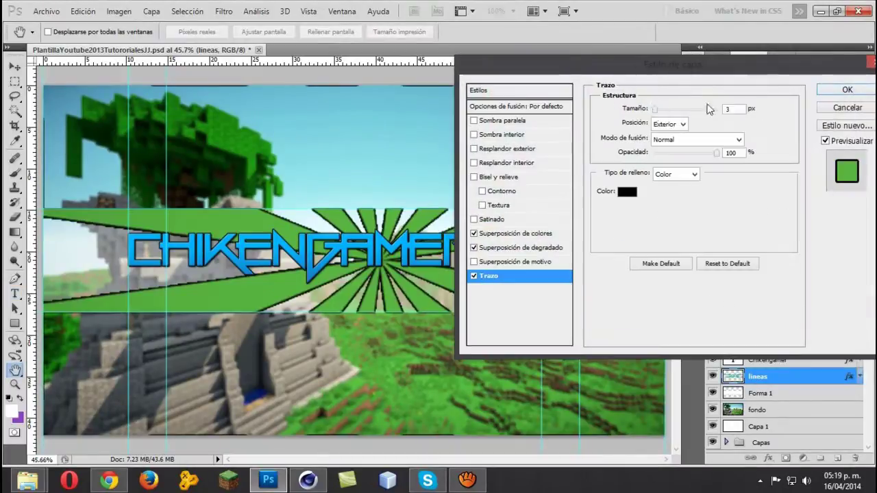
{"action": "key", "text": "Escape"}
{"action": "left_click", "coordinate": [859, 318]}
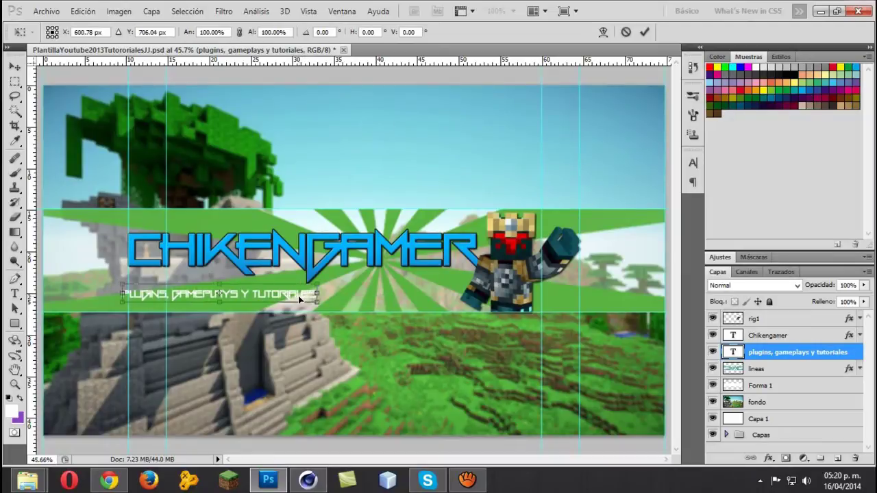
Set the subtitle font to Full-House20 and scale the CHIKENGAMER title up slightly.
{"action": "left_click", "coordinate": [151, 31]}
{"action": "left_click", "coordinate": [245, 187]}
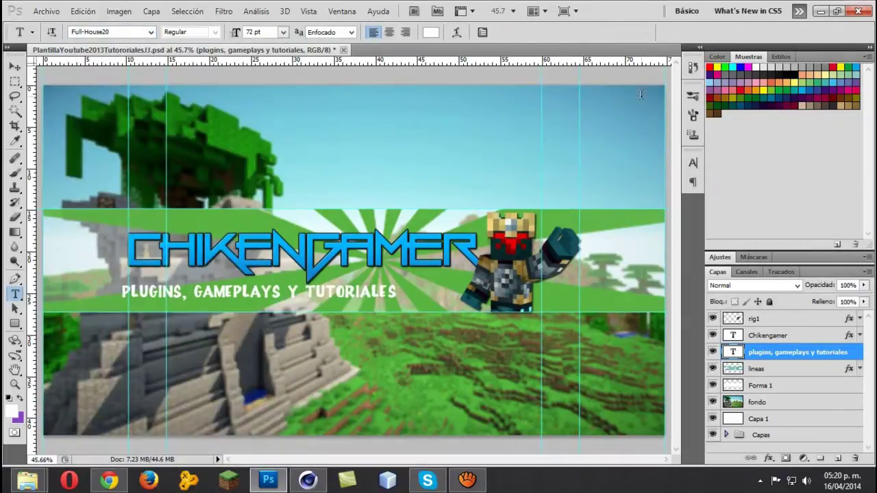
{"action": "left_click", "coordinate": [788, 320]}
{"action": "left_click", "coordinate": [767, 335]}
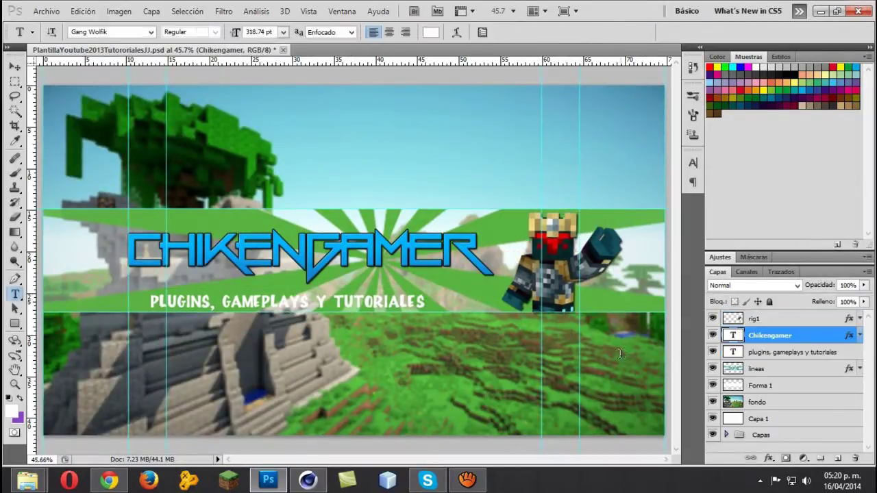
{"action": "key", "text": "ctrl+t"}
{"action": "left_click_drag", "start_coordinate": [493, 285], "coordinate": [535, 302]}
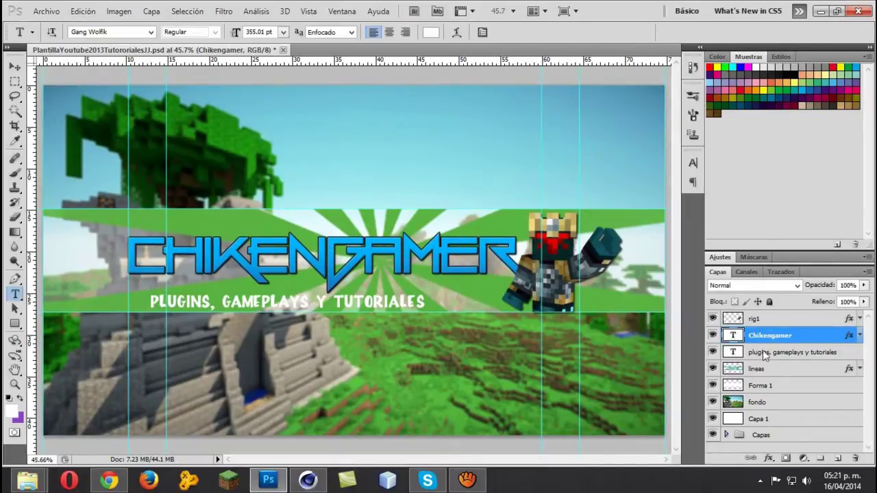
Give the subtitle a yellow gradient overlay and centre it under the title.
{"action": "double_click", "coordinate": [765, 353]}
{"action": "left_click", "coordinate": [524, 248]}
{"action": "left_click", "coordinate": [726, 138]}
{"action": "left_click", "coordinate": [708, 174]}
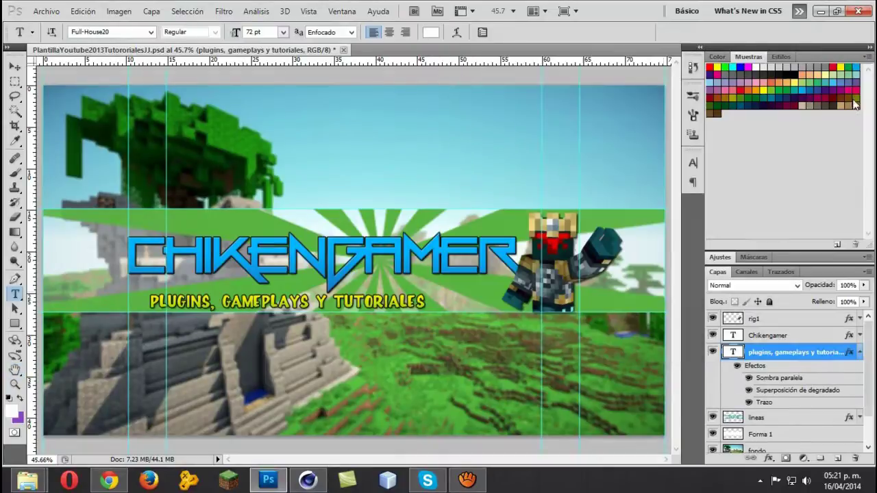
{"action": "left_click_drag", "start_coordinate": [305, 306], "coordinate": [370, 309]}
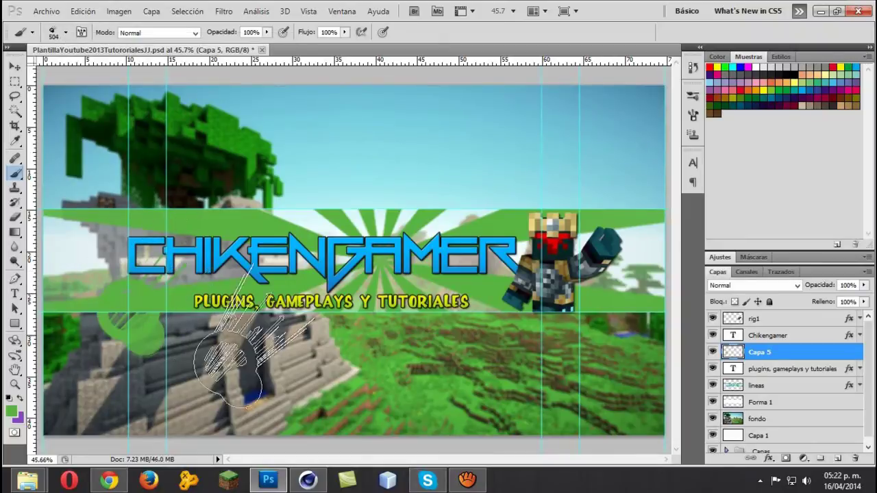
Hide the lineas rays and stamp green arrow brushes, duplicated and mirrored to the right.
{"action": "left_click", "coordinate": [713, 385]}
{"action": "left_click", "coordinate": [65, 32]}
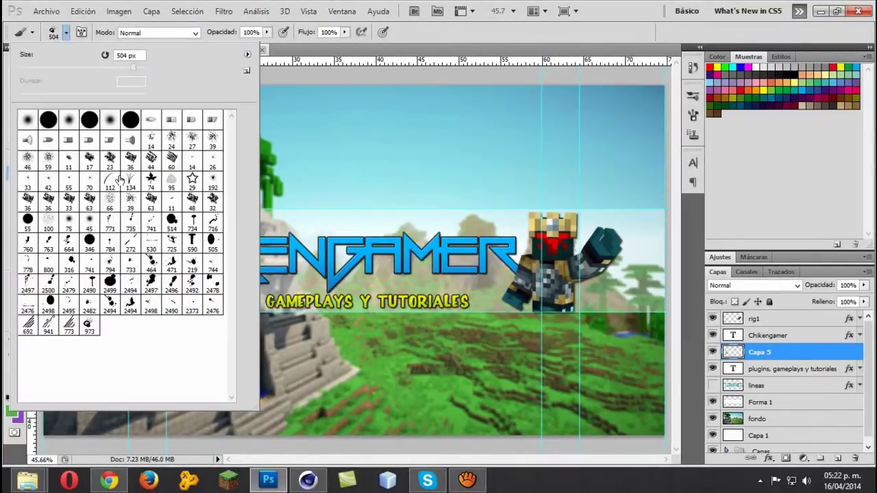
{"action": "left_click", "coordinate": [441, 34]}
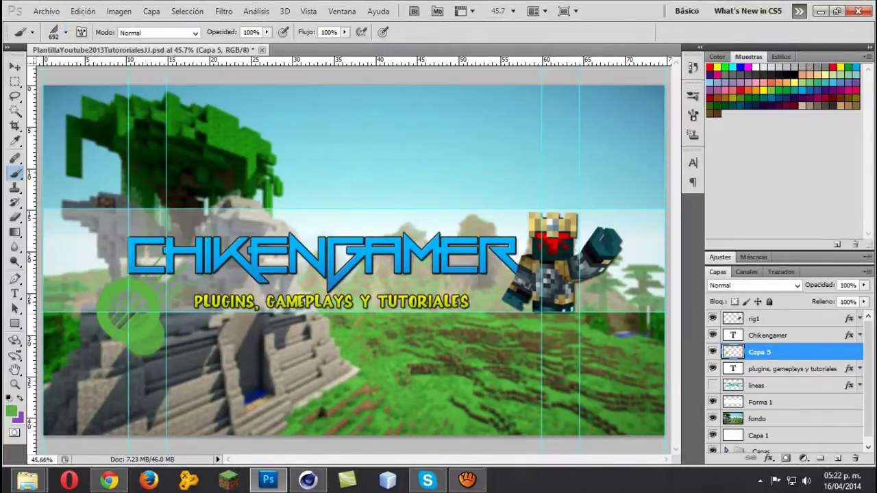
{"action": "left_click", "coordinate": [120, 305]}
{"action": "key", "text": "v"}
{"action": "key", "text": "ctrl+j"}
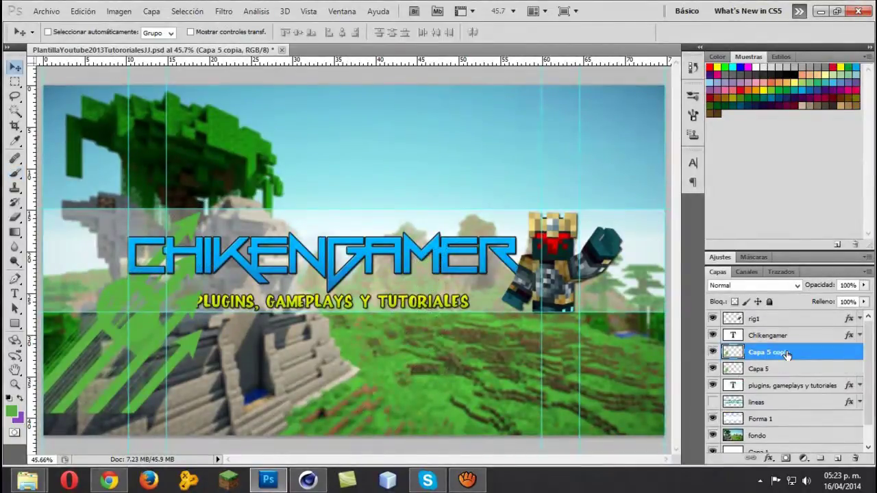
{"action": "left_click_drag", "start_coordinate": [168, 337], "coordinate": [548, 337]}
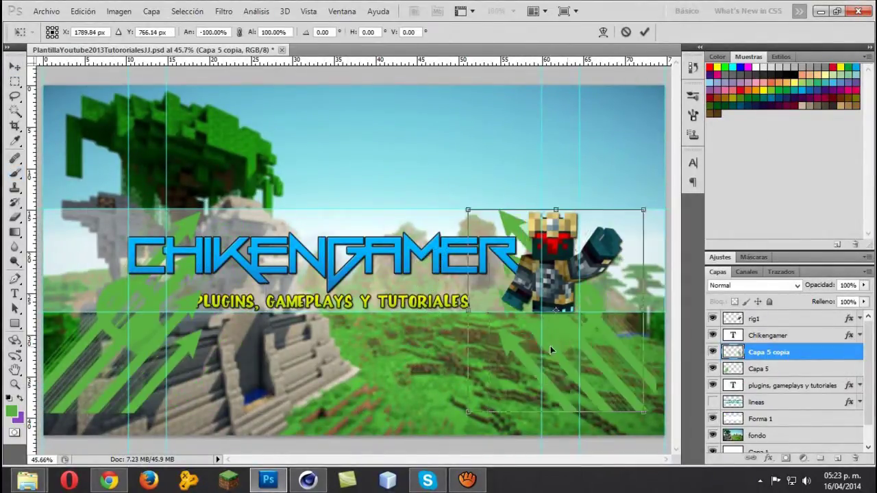
{"action": "key", "text": "Return"}
{"action": "key", "text": "alt+bracketleft"}
{"action": "key", "text": "ctrl+t"}
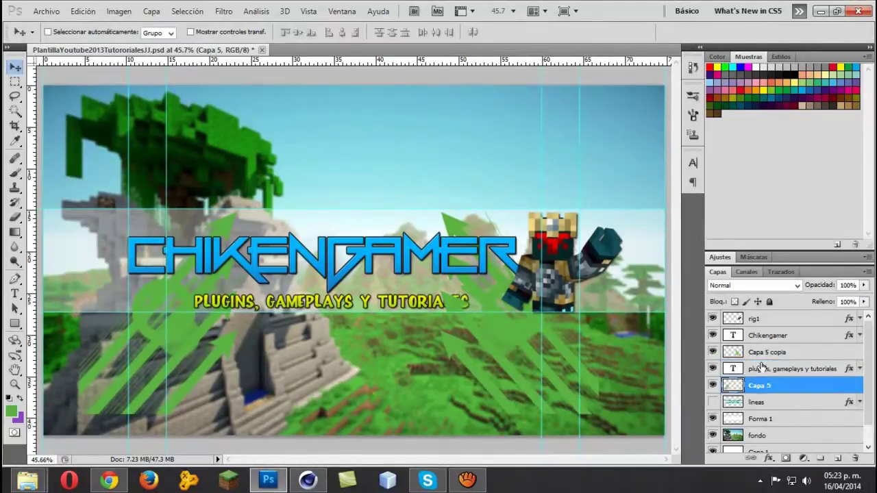
Try a gradient overlay on the arrow copy, testing red-to-green and grey presets.
{"action": "right_click", "coordinate": [762, 368]}
{"action": "left_click", "coordinate": [726, 59]}
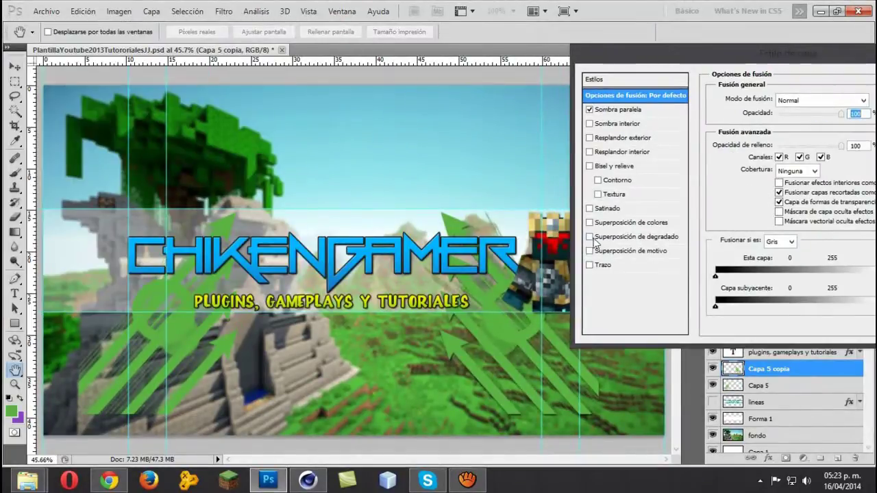
{"action": "left_click", "coordinate": [593, 236]}
{"action": "left_click", "coordinate": [802, 127]}
{"action": "left_click", "coordinate": [686, 157]}
{"action": "scroll", "coordinate": [685, 157], "scroll_direction": "down", "scroll_amount": 1}
{"action": "left_click", "coordinate": [731, 163]}
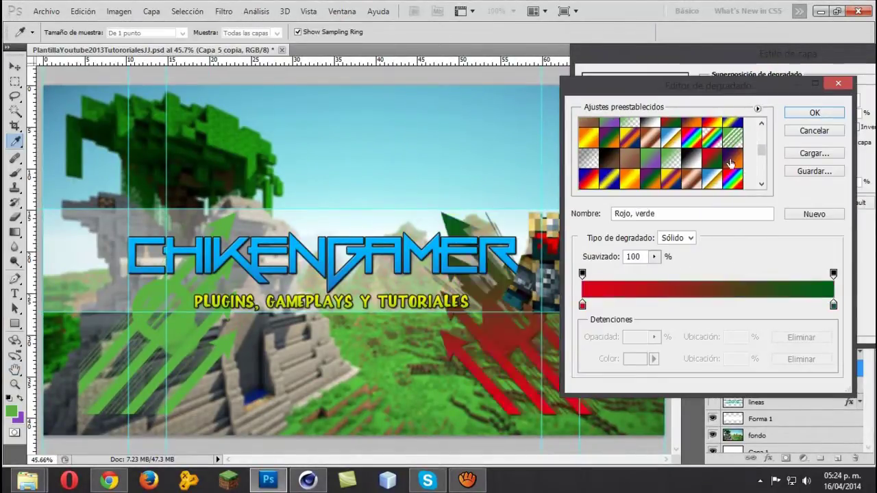
{"action": "left_click", "coordinate": [692, 159]}
{"action": "left_click", "coordinate": [815, 113]}
{"action": "left_click", "coordinate": [634, 222]}
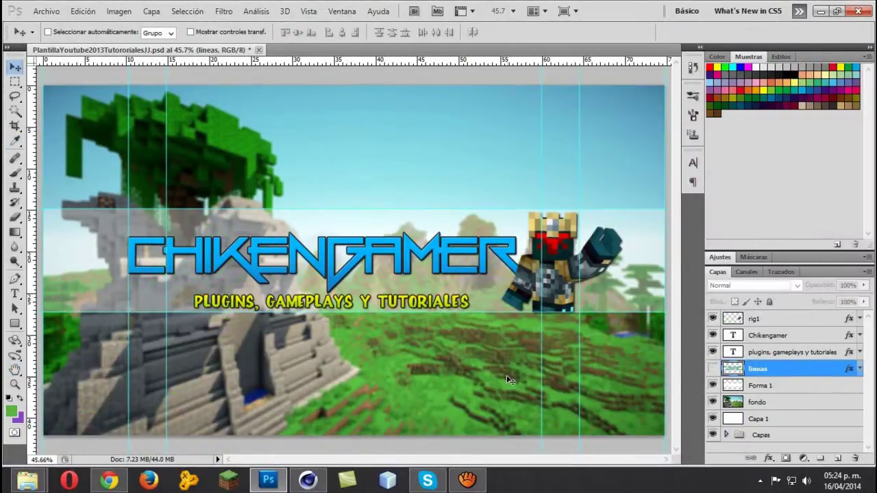
Find the bukkit file through Windows search and open the folder containing bukkit.png.
{"action": "key", "text": "super"}
{"action": "type", "text": "bukkit"}
{"action": "left_click", "coordinate": [730, 203]}
{"action": "right_click", "coordinate": [143, 189]}
{"action": "left_click", "coordinate": [29, 473]}
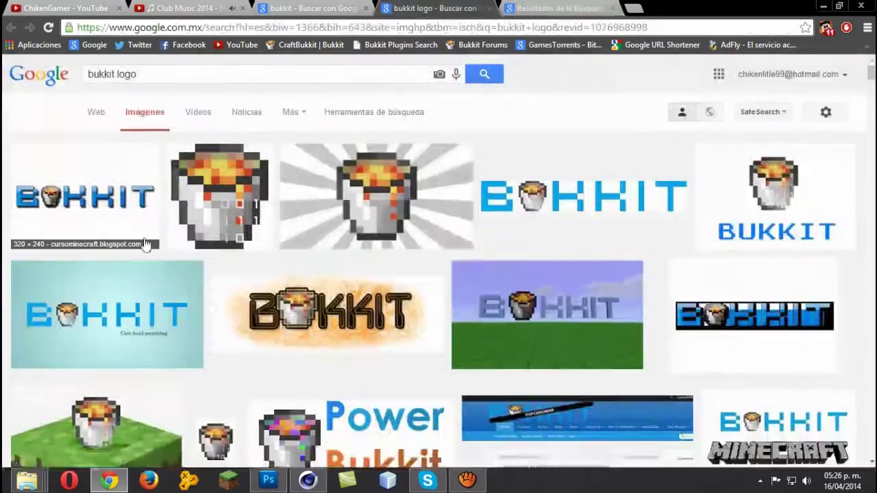
Invert the selection and delete everything outside the banner strip on Capa 1 and the next layer.
{"action": "left_click", "coordinate": [538, 6]}
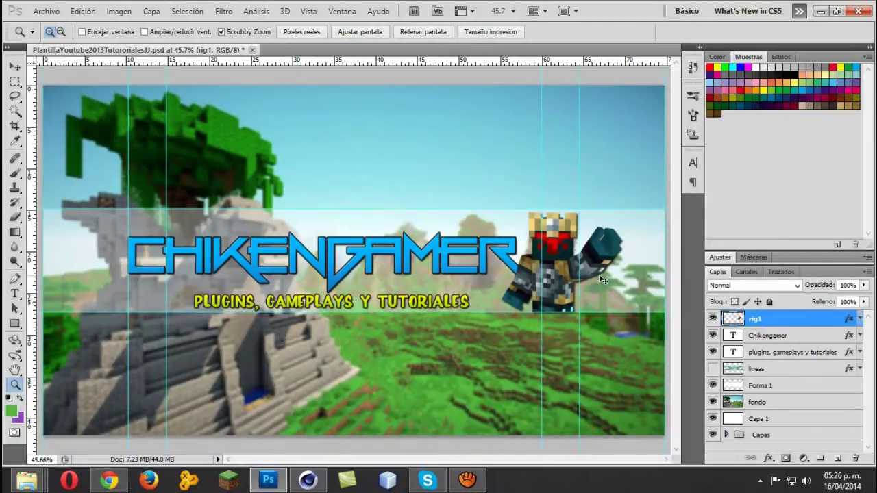
{"action": "left_click", "coordinate": [187, 11]}
{"action": "left_click", "coordinate": [205, 112]}
{"action": "left_click", "coordinate": [757, 402]}
{"action": "key", "text": "Delete"}
{"action": "left_click", "coordinate": [759, 419]}
{"action": "key", "text": "Delete"}
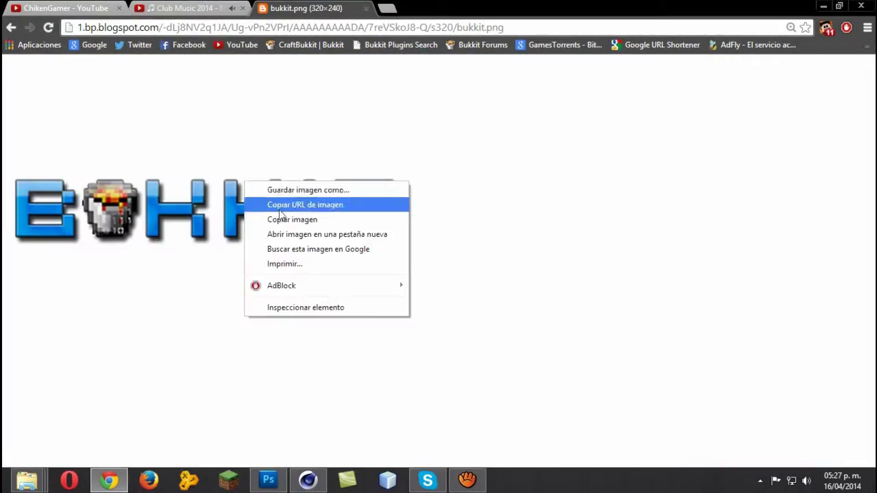
{"action": "left_click", "coordinate": [301, 130]}
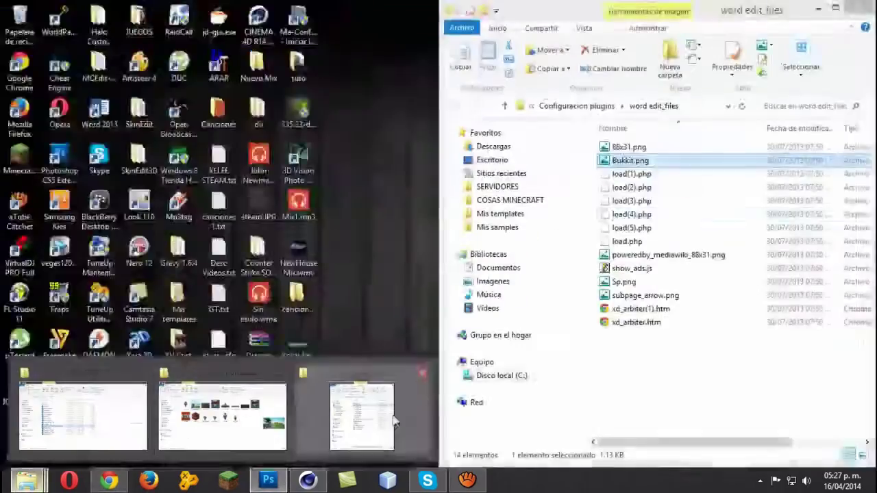
Enlarge the placed Bukkit logo and delete everything outside the bucket outline.
{"action": "scroll", "coordinate": [855, 242], "scroll_direction": "down", "scroll_amount": 5}
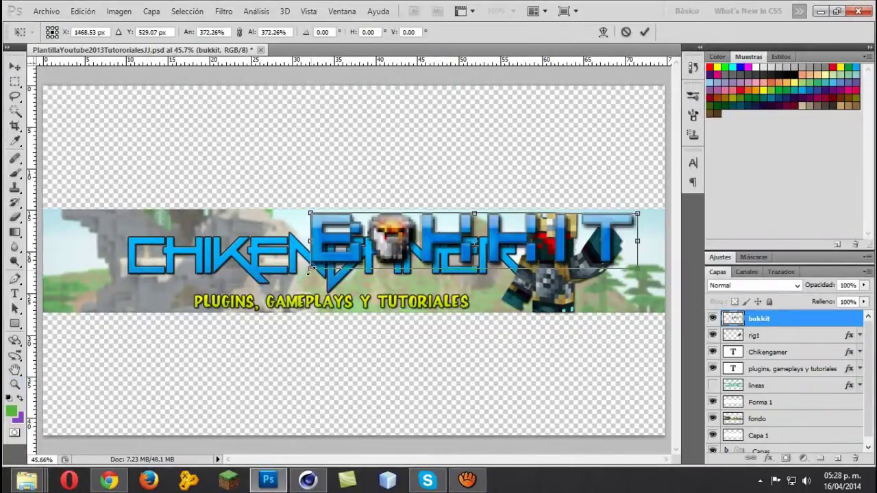
{"action": "left_click_drag", "start_coordinate": [310, 269], "coordinate": [172, 288]}
{"action": "key", "text": "Return"}
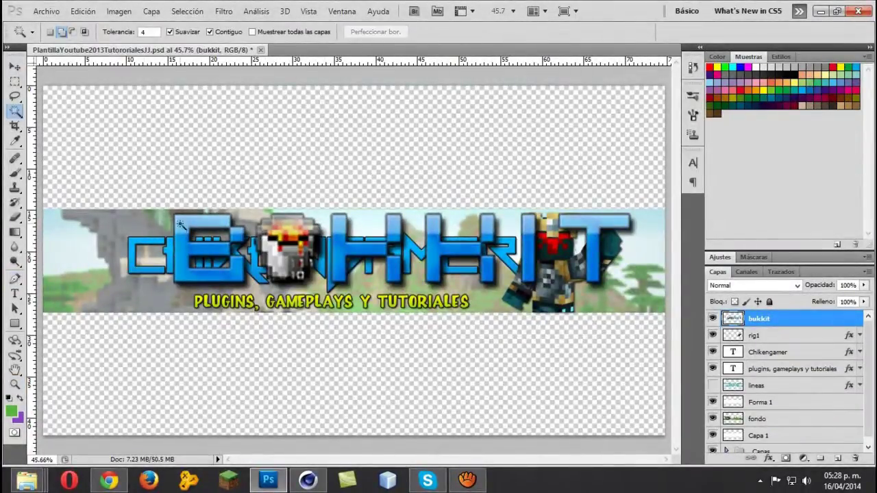
{"action": "left_click", "coordinate": [320, 274]}
{"action": "key", "text": "Return"}
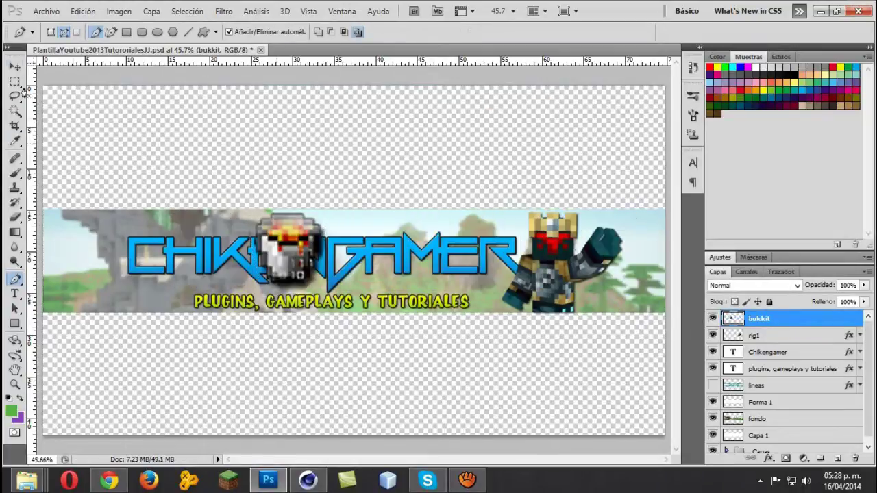
Move the isolated bucket icon onto the character's raised fist.
{"action": "scroll", "coordinate": [419, 252], "scroll_direction": "up", "scroll_amount": 5}
{"action": "right_click", "coordinate": [418, 226]}
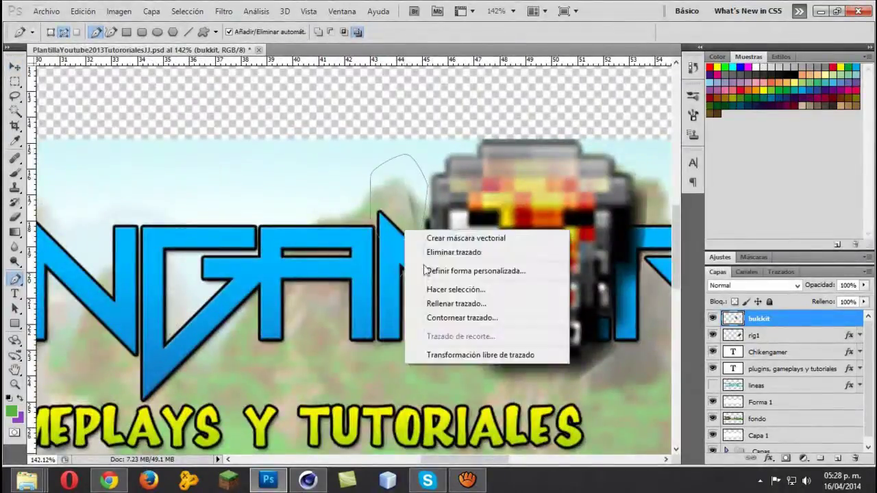
{"action": "key", "text": "Escape"}
{"action": "key", "text": "v"}
{"action": "left_click_drag", "start_coordinate": [463, 263], "coordinate": [644, 172]}
Shrink and tilt the bucket inside the fist, then zoom out to the whole banner.
{"action": "key", "text": "ctrl+t"}
{"action": "left_click_drag", "start_coordinate": [644, 89], "coordinate": [558, 210]}
{"action": "key", "text": "ctrl+minus"}
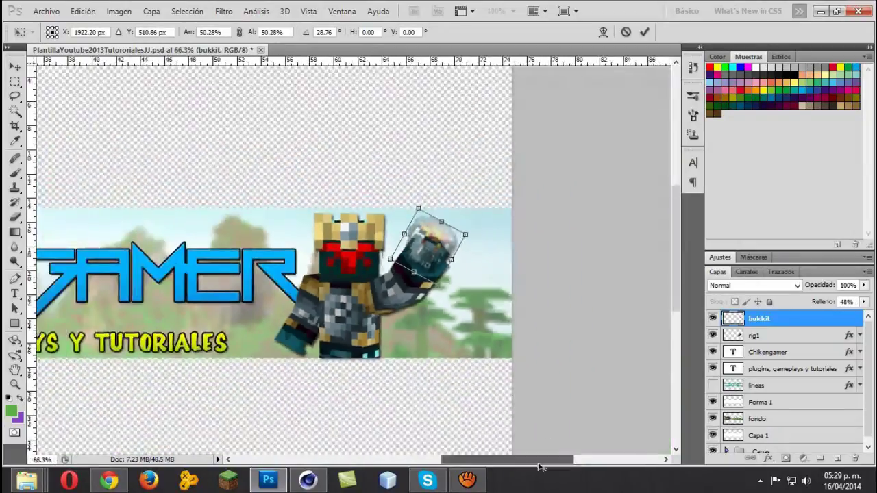
{"action": "key", "text": "ctrl+minus"}
{"action": "key", "text": "Return"}
{"action": "left_click", "coordinate": [27, 480]}
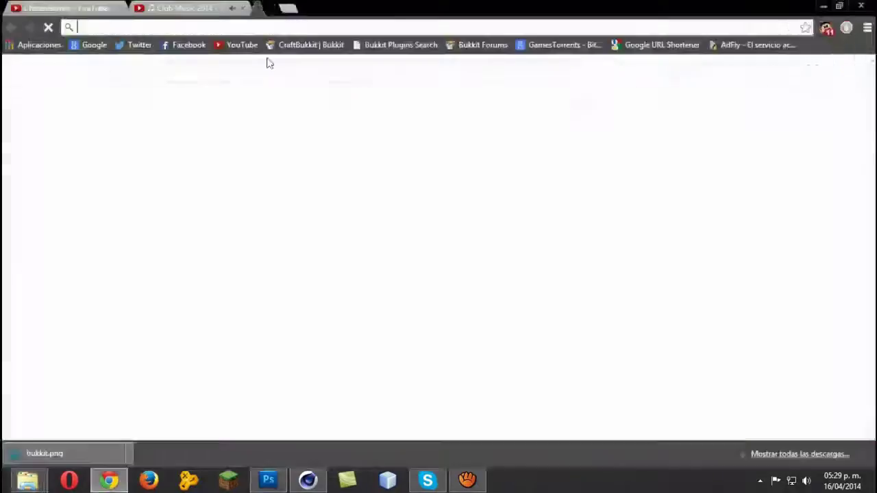
Search images for 'espada de diamante', then narrow it to 3d diamond swords.
{"action": "type", "text": "espada de diamante"}
{"action": "key", "text": "Return"}
{"action": "scroll", "coordinate": [389, 265], "scroll_direction": "down", "scroll_amount": 2}
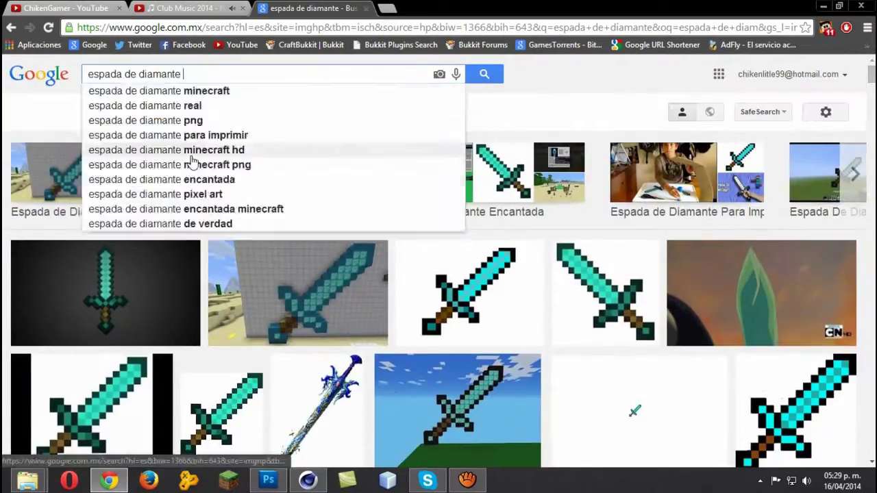
{"action": "type", "text": "3d"}
{"action": "key", "text": "Return"}
Refine the search to Minecraft diamond swords and save the iron sword image as ironsword.png.
{"action": "type", "text": "minec"}
{"action": "scroll", "coordinate": [440, 201], "scroll_direction": "down", "scroll_amount": 5}
{"action": "scroll", "coordinate": [441, 201], "scroll_direction": "down", "scroll_amount": 5}
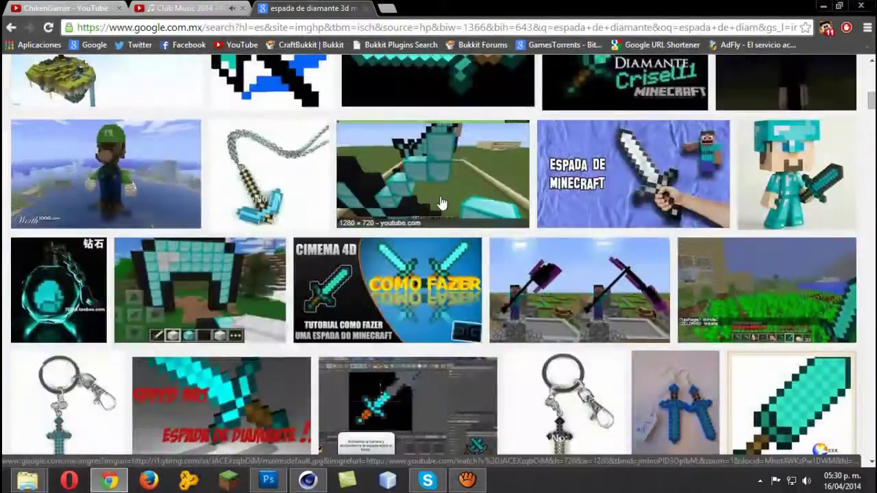
{"action": "scroll", "coordinate": [441, 201], "scroll_direction": "up", "scroll_amount": 15}
{"action": "key", "text": "BackSpace"}
{"action": "key", "text": "BackSpace"}
{"action": "key", "text": "BackSpace"}
{"action": "type", "text": "e"}
{"action": "right_click", "coordinate": [560, 293]}
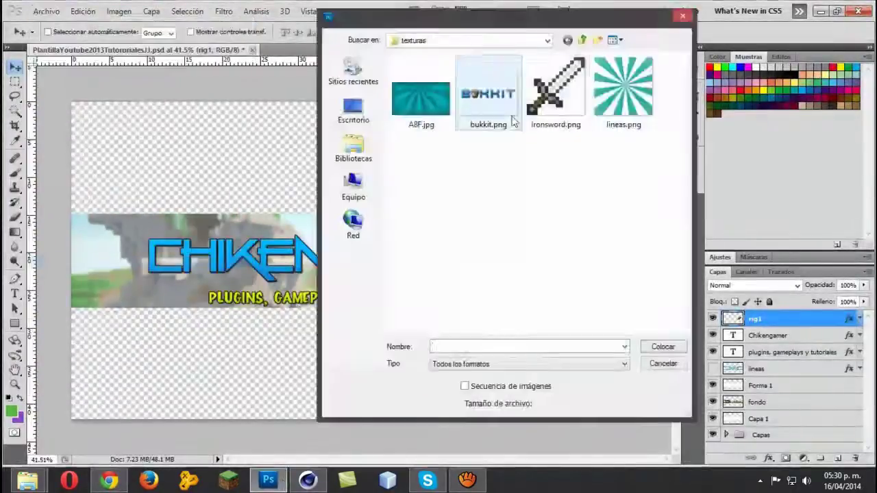
{"action": "double_click", "coordinate": [556, 96]}
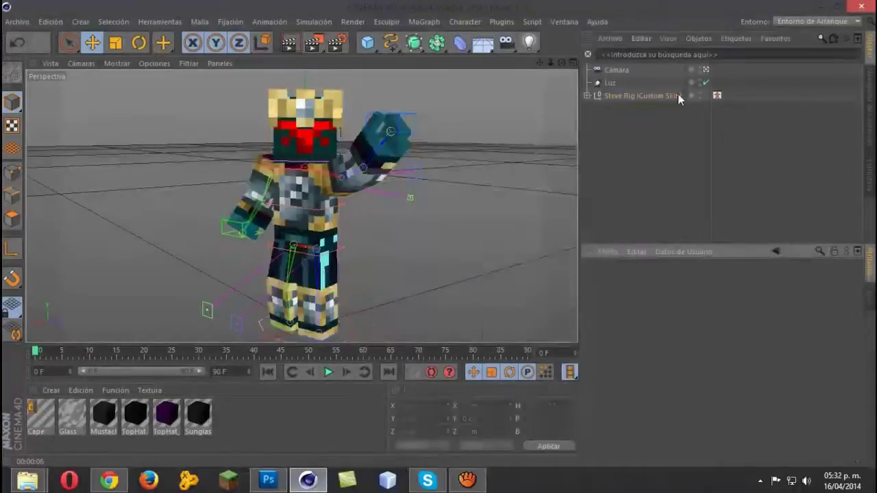
Select Steve Rig and scroll its Datos de Usuario attributes down to Accessories and Tools.
{"action": "left_click", "coordinate": [678, 96]}
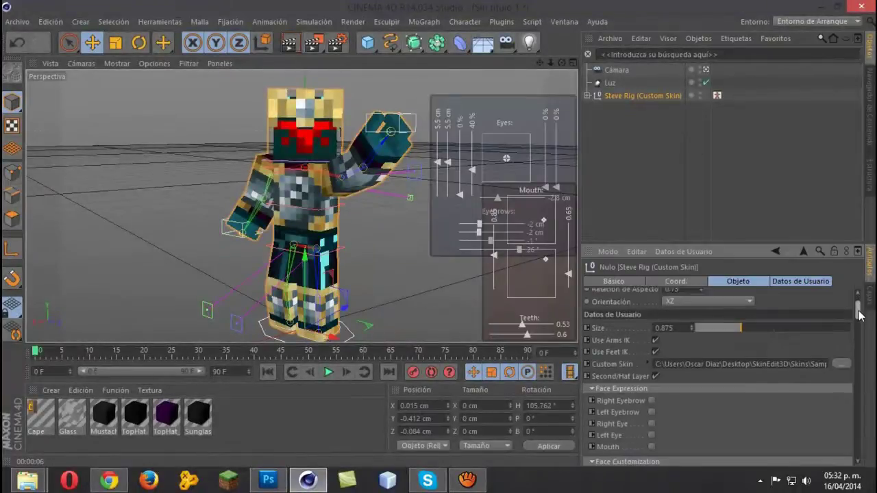
{"action": "mouse_move", "coordinate": [855, 308]}
{"action": "left_mouse_down"}
{"action": "mouse_move", "coordinate": [849, 424]}
{"action": "mouse_move", "coordinate": [873, 308]}
{"action": "left_mouse_up"}
{"action": "scroll", "coordinate": [651, 430], "scroll_direction": "down", "scroll_amount": 5}
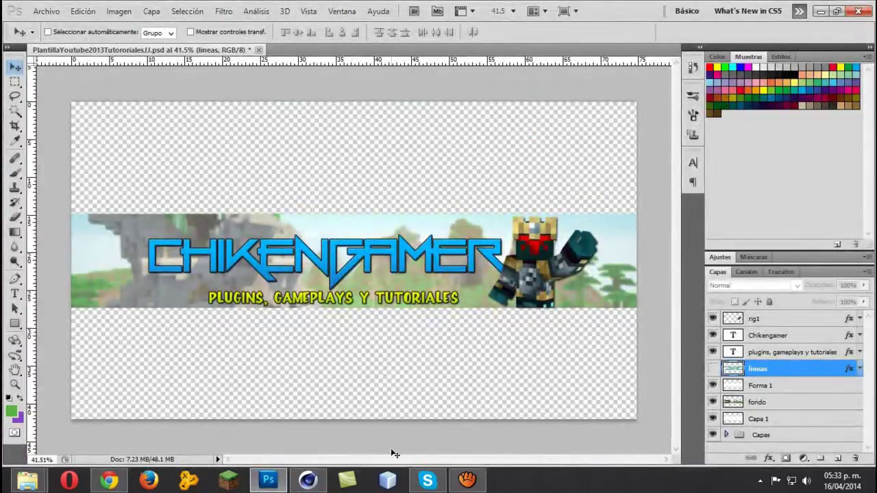
Switch to the Chrome YouTube channel page showing the finished CHIKENGAMER banner.
{"action": "left_click", "coordinate": [100, 488]}
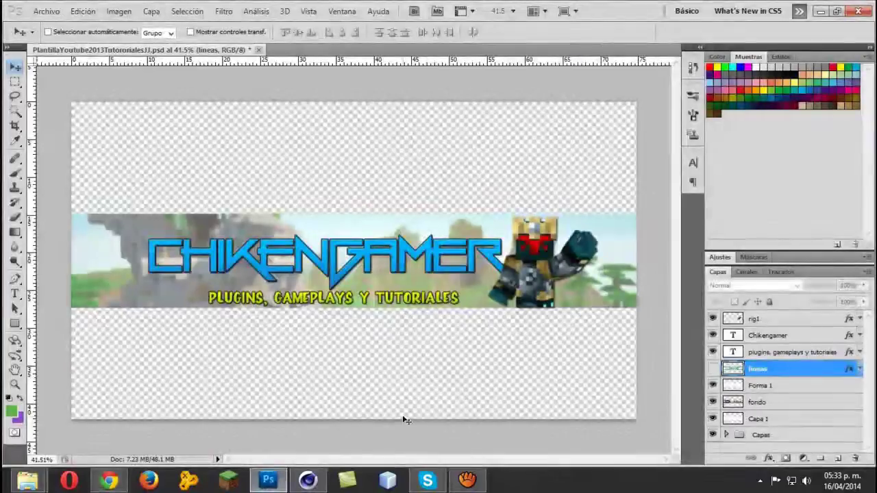